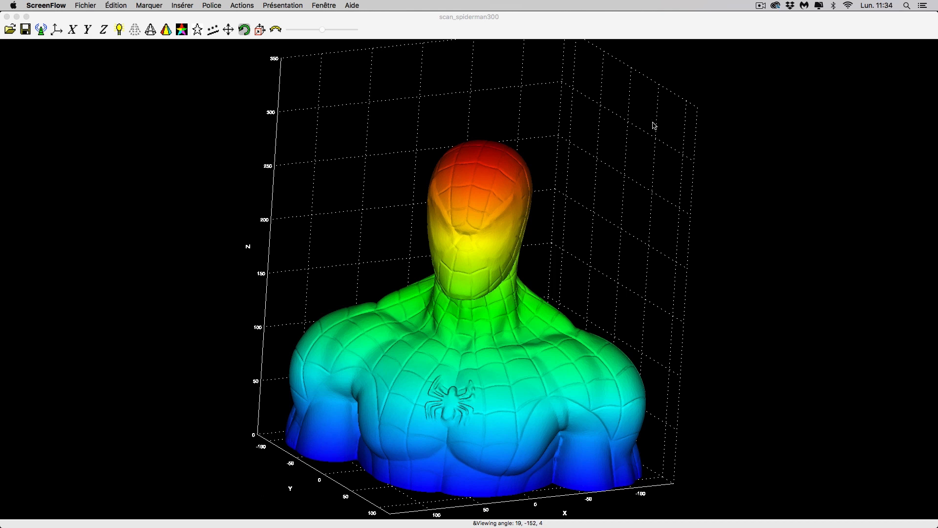
{"action": "left_click_drag", "start_coordinate": [723, 224], "coordinate": [295, 186]}
{"action": "left_click_drag", "start_coordinate": [614, 205], "coordinate": [549, 218]}
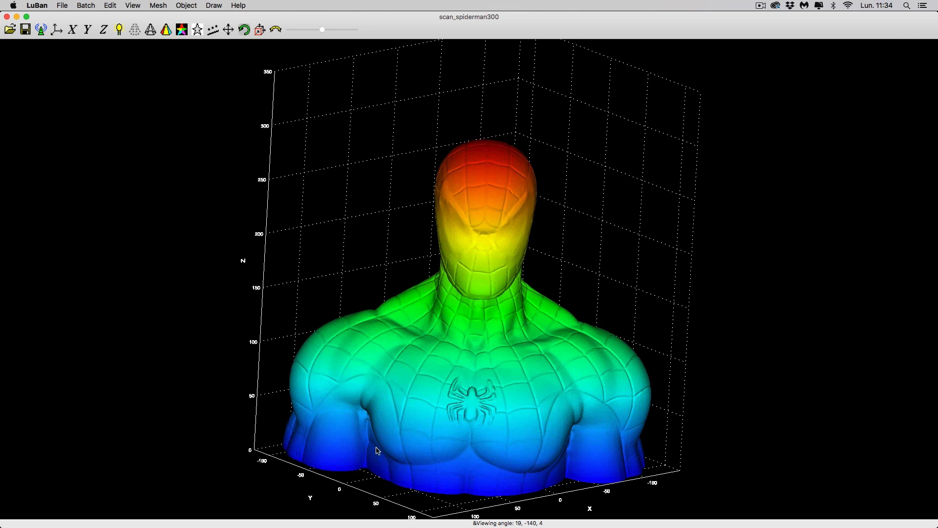
{"action": "left_click_drag", "start_coordinate": [692, 347], "coordinate": [713, 325]}
{"action": "left_click_drag", "start_coordinate": [712, 291], "coordinate": [771, 314]}
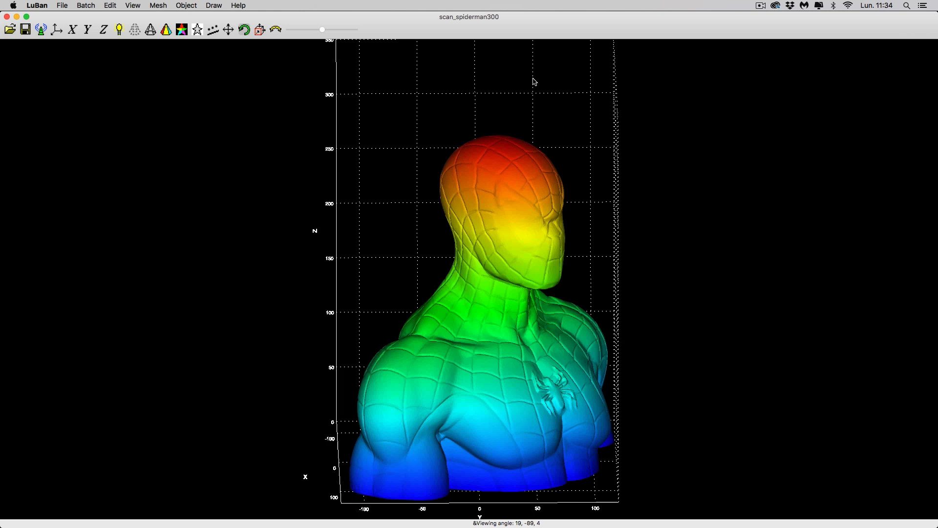
{"action": "left_click_drag", "start_coordinate": [649, 133], "coordinate": [560, 117]}
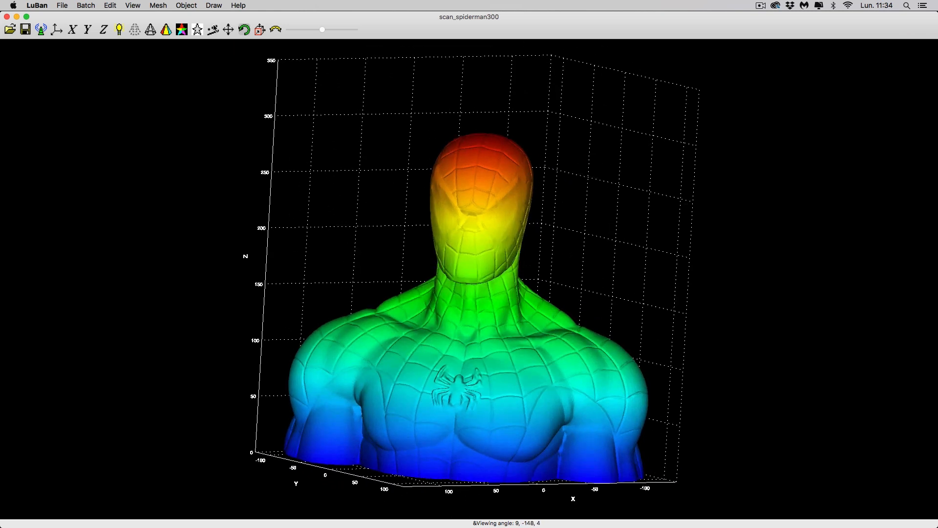
Start the Lu Ban mesh function on the Spider-Man bust with Millimeter as the unit.
{"action": "left_click", "coordinate": [161, 6]}
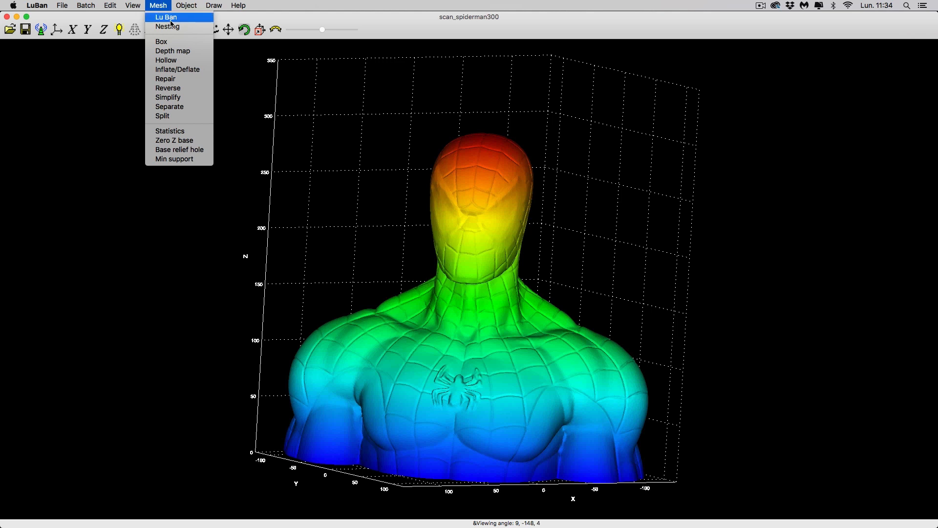
{"action": "left_click", "coordinate": [166, 18]}
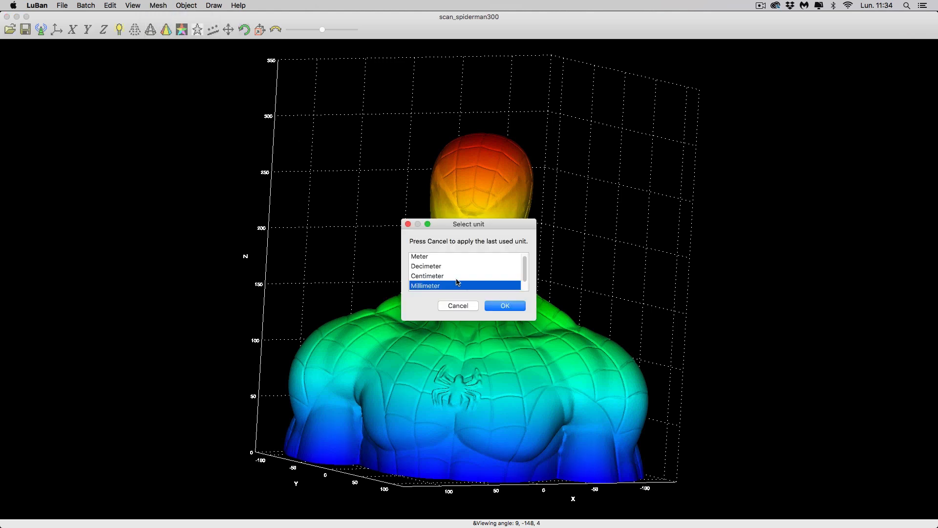
{"action": "left_click", "coordinate": [505, 305]}
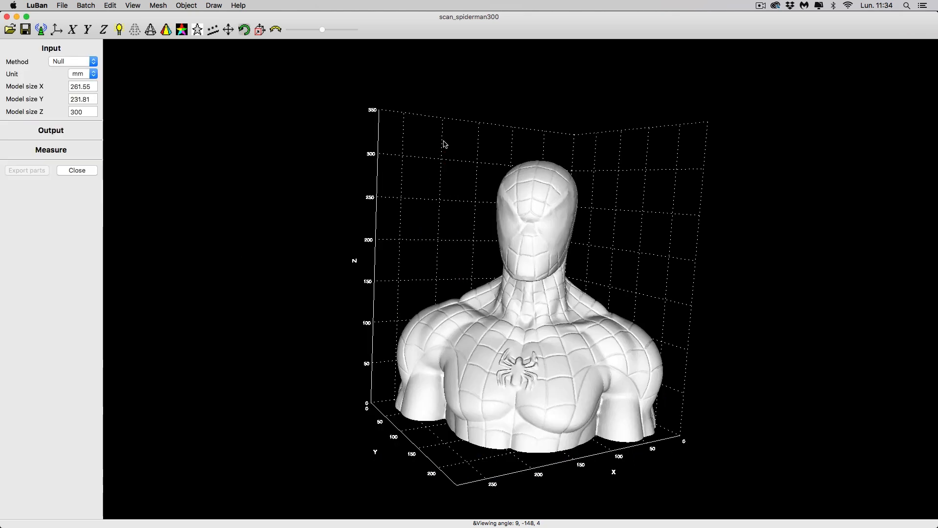
Set the bust's model size Z to 400 mm.
{"action": "left_click_drag", "start_coordinate": [343, 179], "coordinate": [385, 197]}
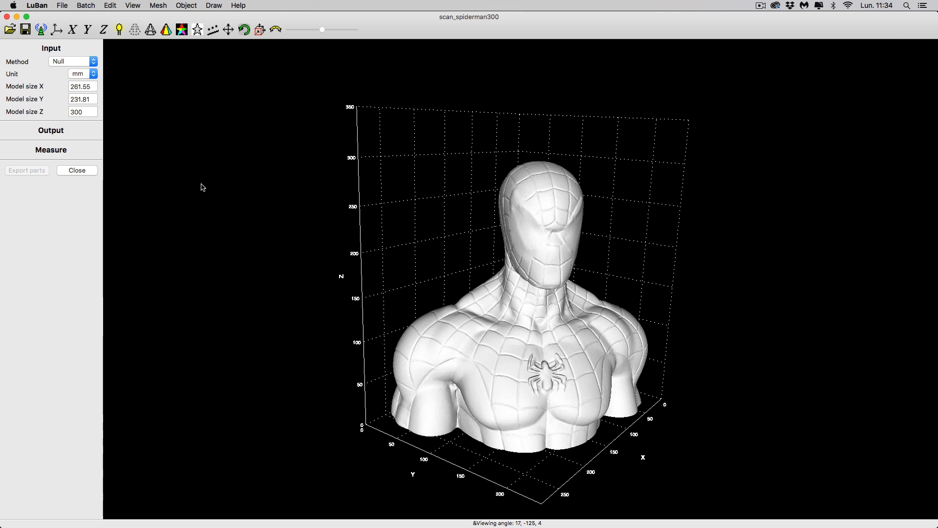
{"action": "double_click", "coordinate": [84, 114]}
{"action": "type", "text": "400"}
{"action": "key", "text": "Return"}
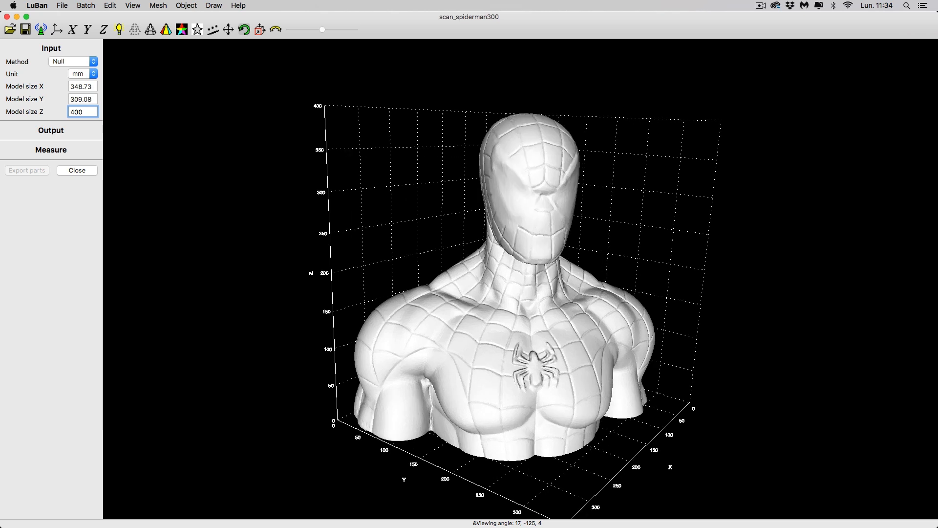
Choose the Module method to divide the bust into printer-sized blocks.
{"action": "left_click_drag", "start_coordinate": [271, 158], "coordinate": [197, 156]}
{"action": "left_click", "coordinate": [84, 62]}
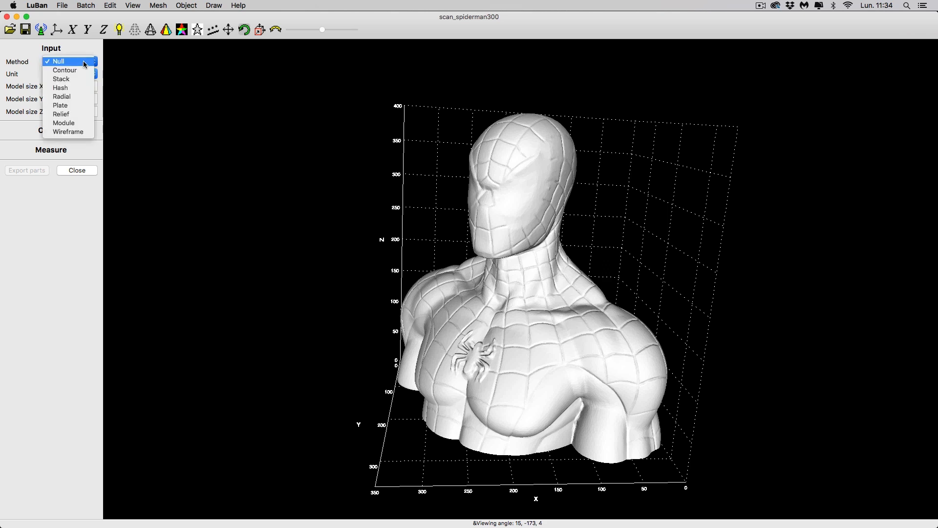
{"action": "left_click", "coordinate": [73, 123]}
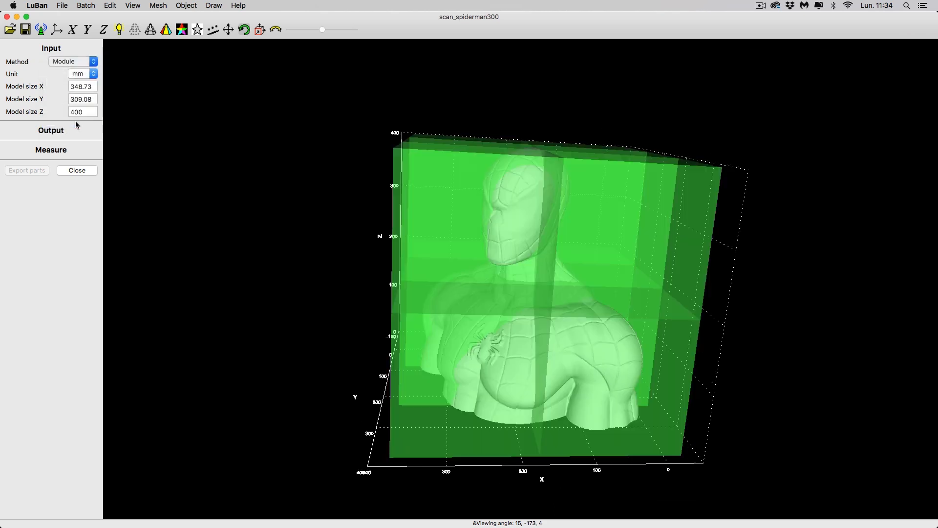
{"action": "left_click_drag", "start_coordinate": [212, 185], "coordinate": [331, 188]}
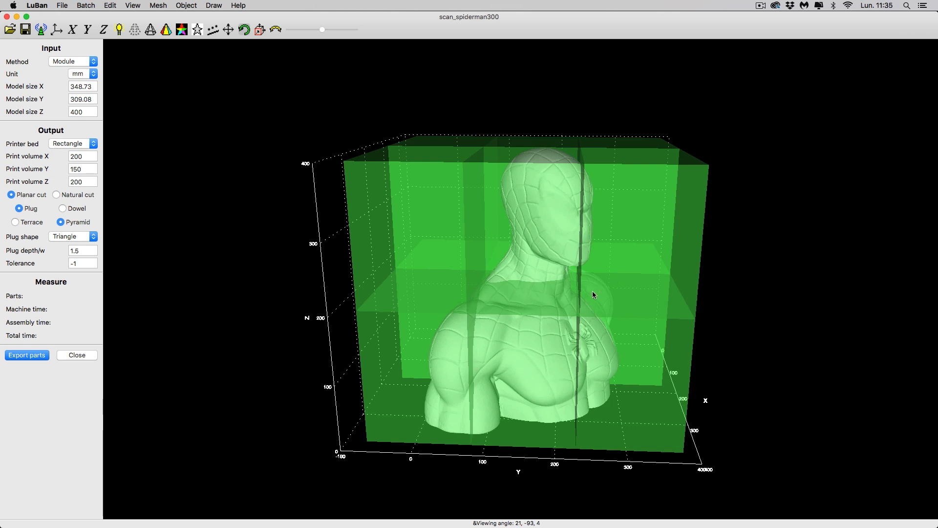
Set the model size Z to 200 mm and examine how the print volumes divide the smaller bust.
{"action": "left_click_drag", "start_coordinate": [785, 244], "coordinate": [511, 220]}
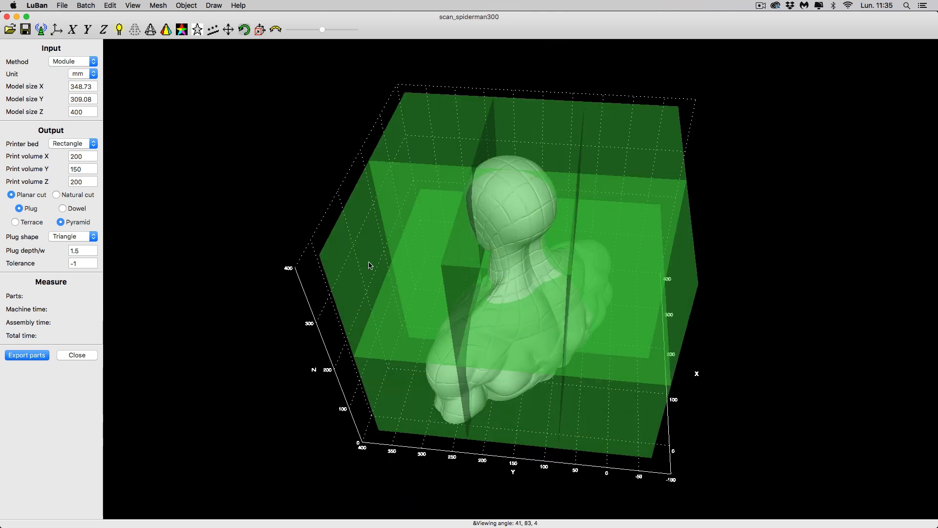
{"action": "left_click_drag", "start_coordinate": [249, 293], "coordinate": [350, 230]}
{"action": "double_click", "coordinate": [76, 112]}
{"action": "type", "text": "2"}
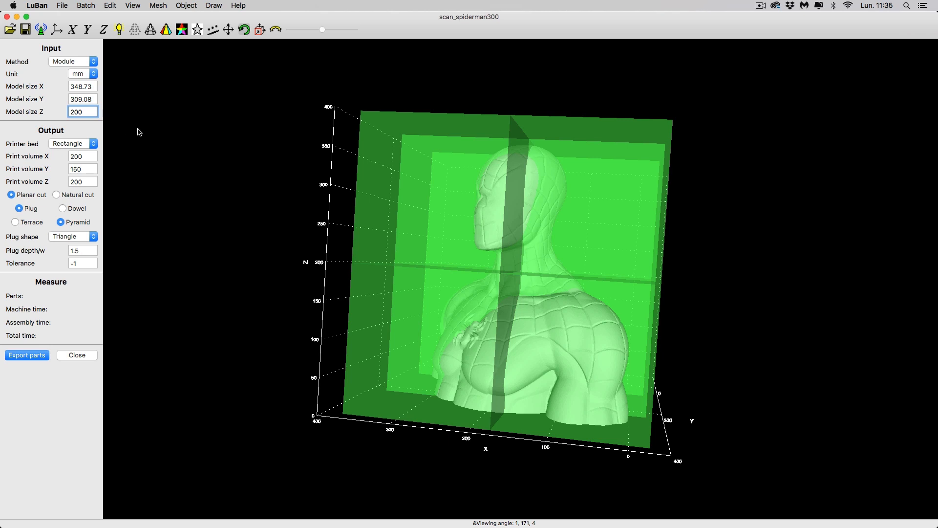
{"action": "type", "text": "00"}
{"action": "key", "text": "Return"}
{"action": "left_click_drag", "start_coordinate": [173, 146], "coordinate": [43, 184]}
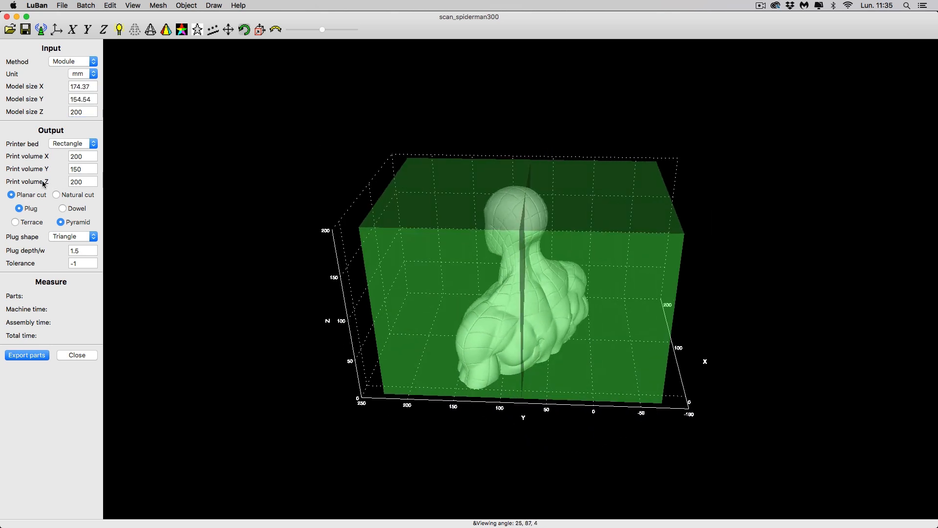
{"action": "left_click_drag", "start_coordinate": [283, 264], "coordinate": [358, 253]}
{"action": "scroll", "coordinate": [260, 247], "scroll_direction": "up", "scroll_amount": 2}
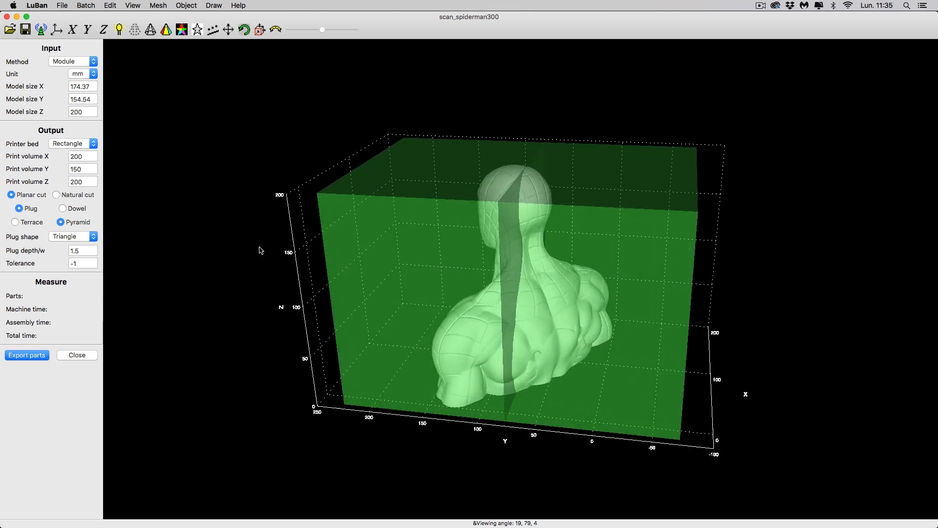
{"action": "left_click_drag", "start_coordinate": [231, 245], "coordinate": [346, 251]}
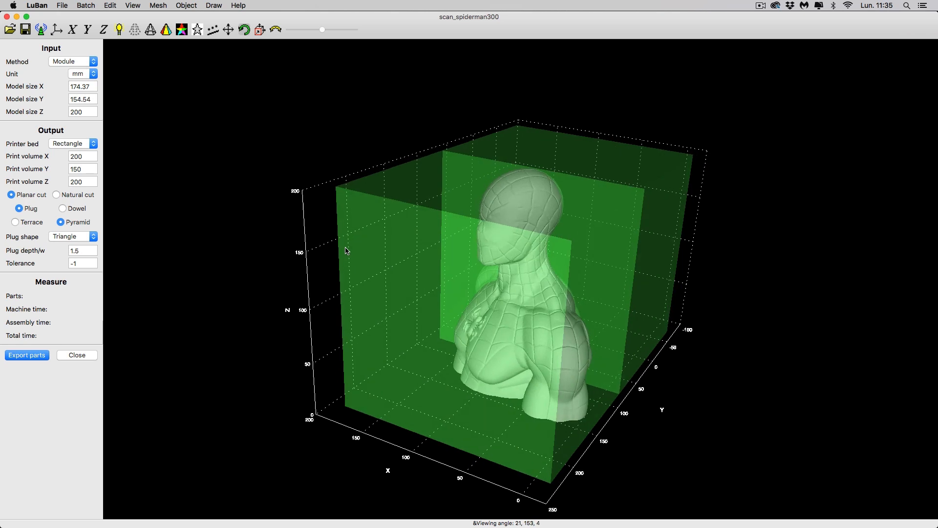
Set the model size Z back to 400 mm.
{"action": "double_click", "coordinate": [86, 114]}
{"action": "type", "text": "400"}
{"action": "key", "text": "Return"}
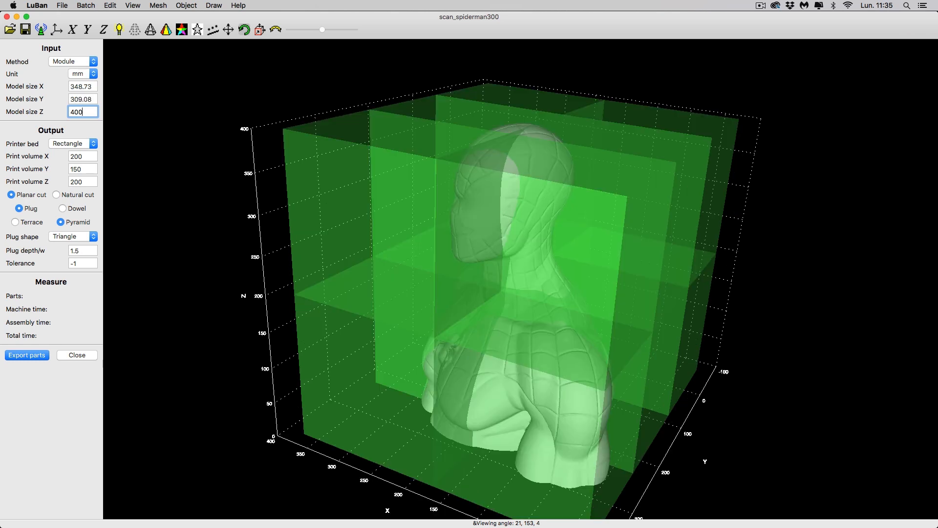
Set the plug shape for the planar-cut pyramid plugs to Pentagon.
{"action": "left_click_drag", "start_coordinate": [157, 203], "coordinate": [161, 172]}
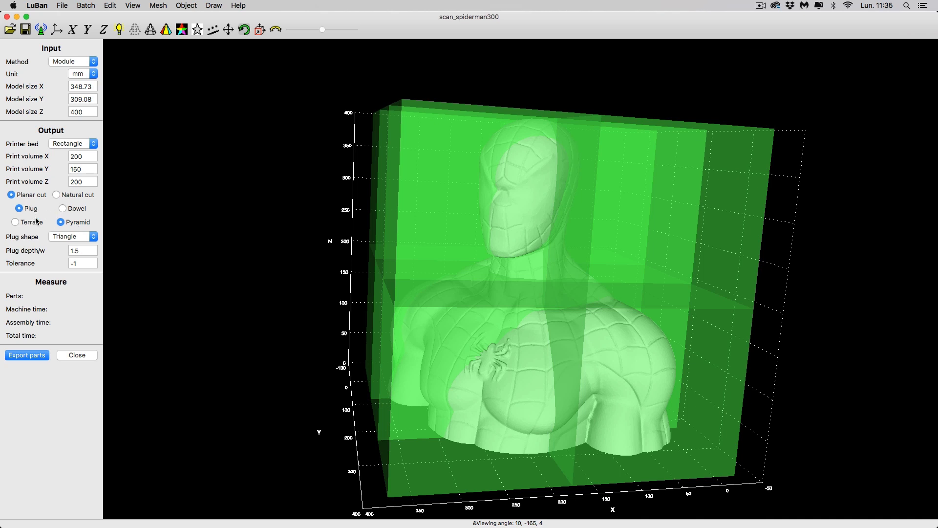
{"action": "left_click_drag", "start_coordinate": [192, 270], "coordinate": [289, 277]}
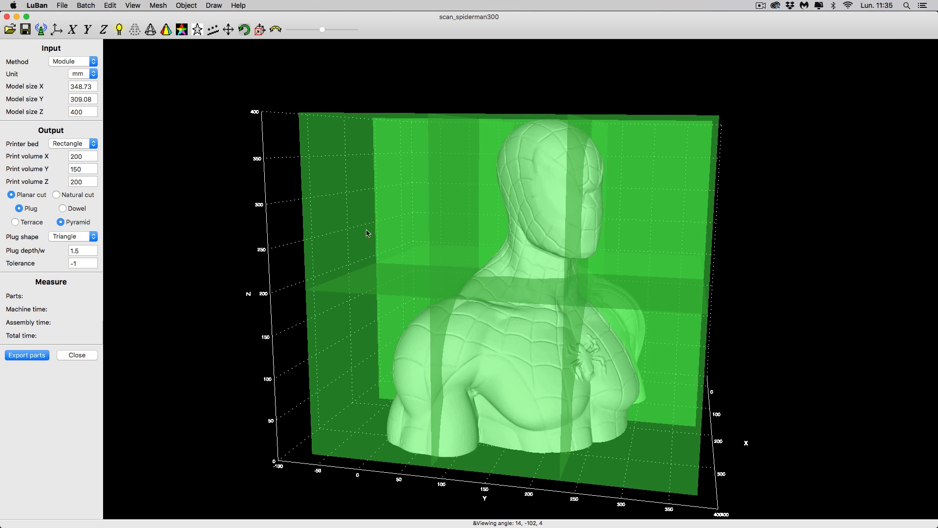
{"action": "left_click", "coordinate": [72, 237]}
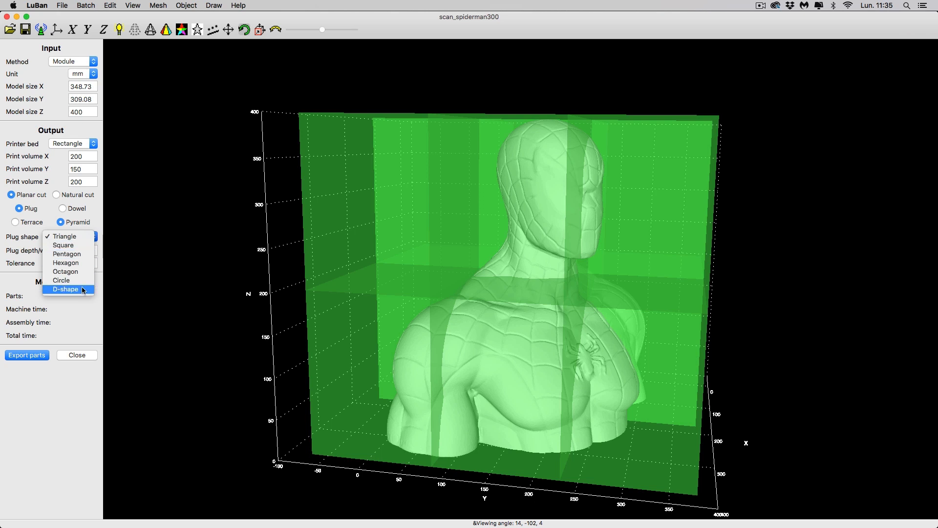
{"action": "left_click", "coordinate": [70, 254]}
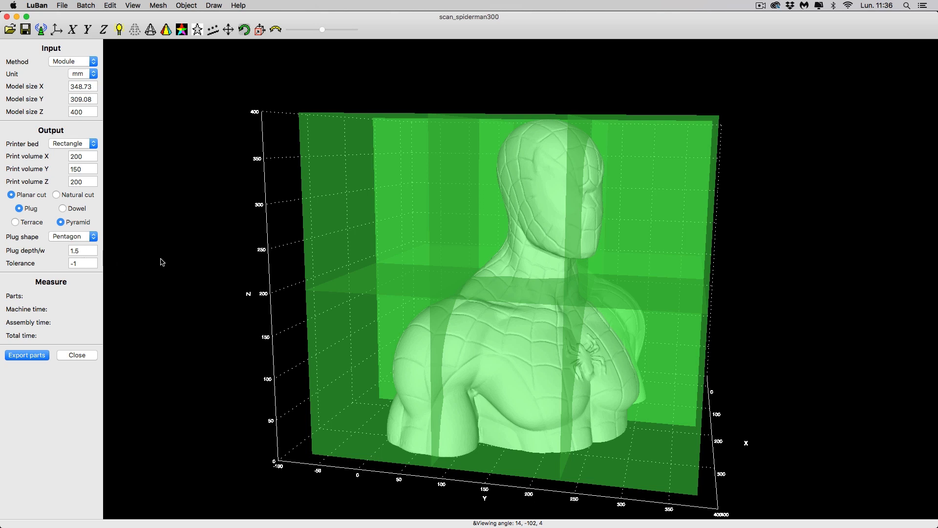
Export the bust's modular parts with the current cut and plug settings.
{"action": "left_click_drag", "start_coordinate": [212, 244], "coordinate": [37, 335]}
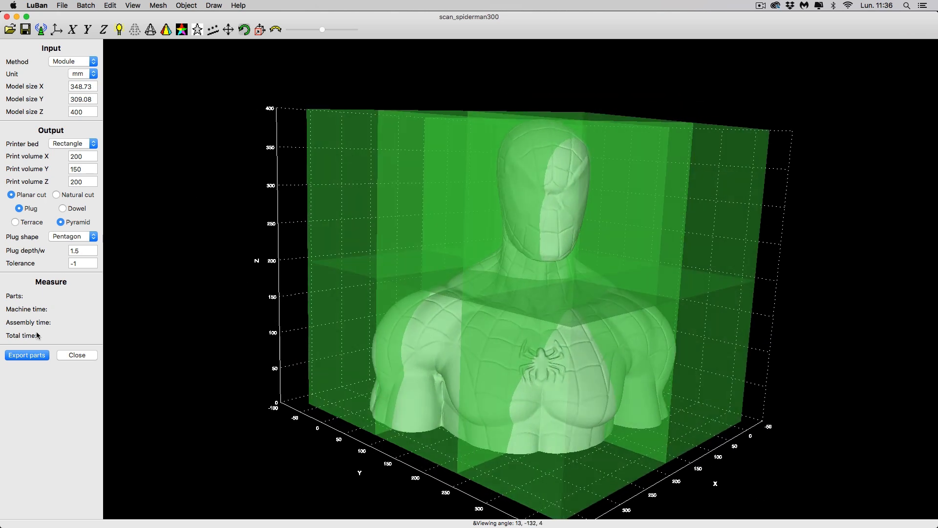
{"action": "left_click", "coordinate": [29, 355]}
{"action": "left_click", "coordinate": [617, 319]}
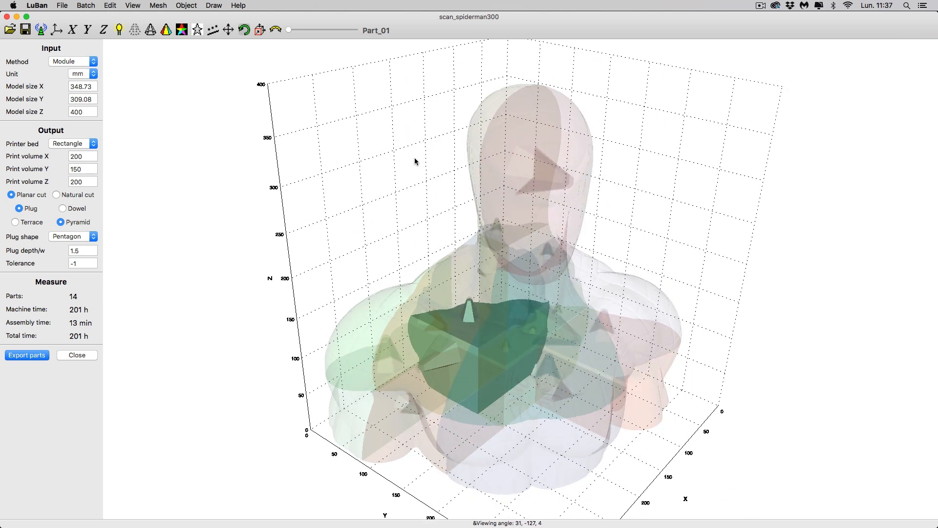
Browse the generated parts one by one from Part_01 to Part_14, and return to the full assembly view.
{"action": "mouse_move", "coordinate": [289, 30]}
{"action": "left_mouse_down"}
{"action": "mouse_move", "coordinate": [360, 33]}
{"action": "mouse_move", "coordinate": [288, 32]}
{"action": "left_mouse_up"}
{"action": "left_click_drag", "start_coordinate": [298, 126], "coordinate": [272, 92]}
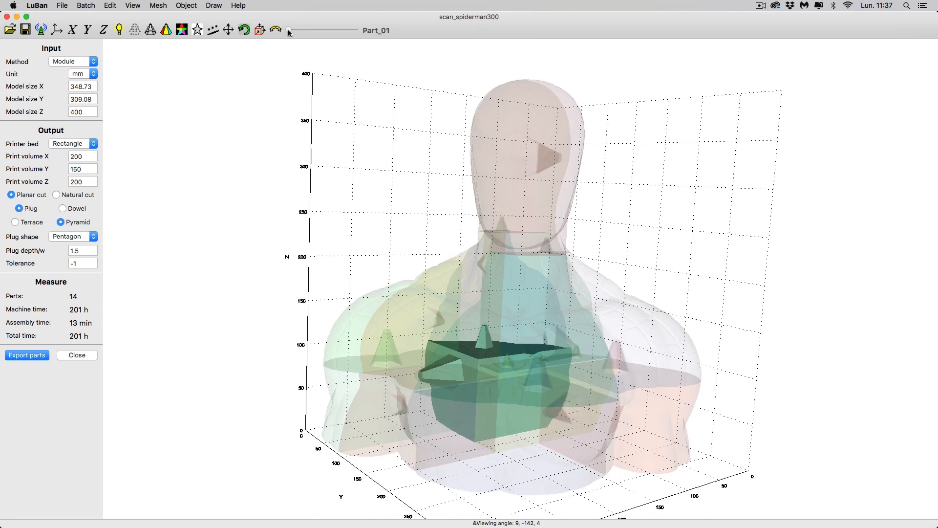
{"action": "left_click_drag", "start_coordinate": [291, 32], "coordinate": [332, 33]}
{"action": "left_click_drag", "start_coordinate": [332, 31], "coordinate": [412, 133]}
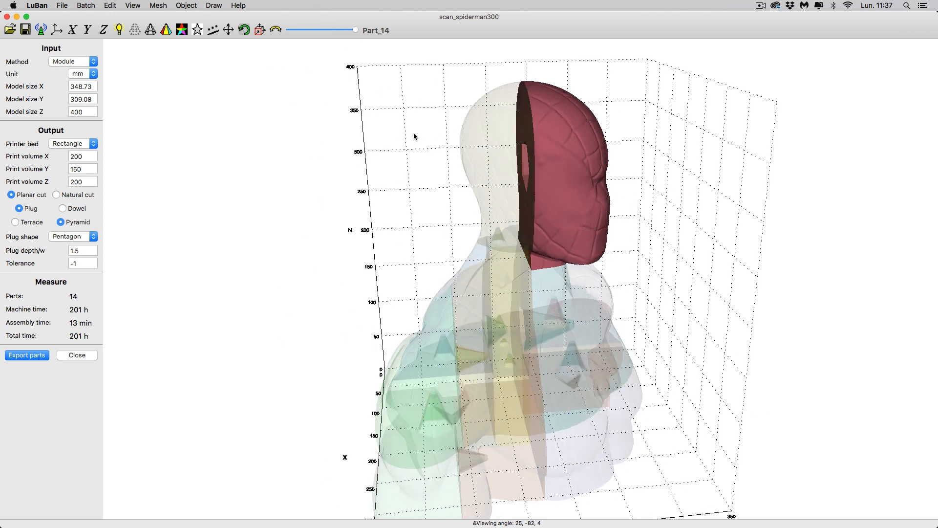
{"action": "key", "text": "Escape"}
Explode the coloured assembly in repeated increments and inspect the plugs and matching sockets between the parts from several sides.
{"action": "left_click_drag", "start_coordinate": [396, 222], "coordinate": [220, 225]}
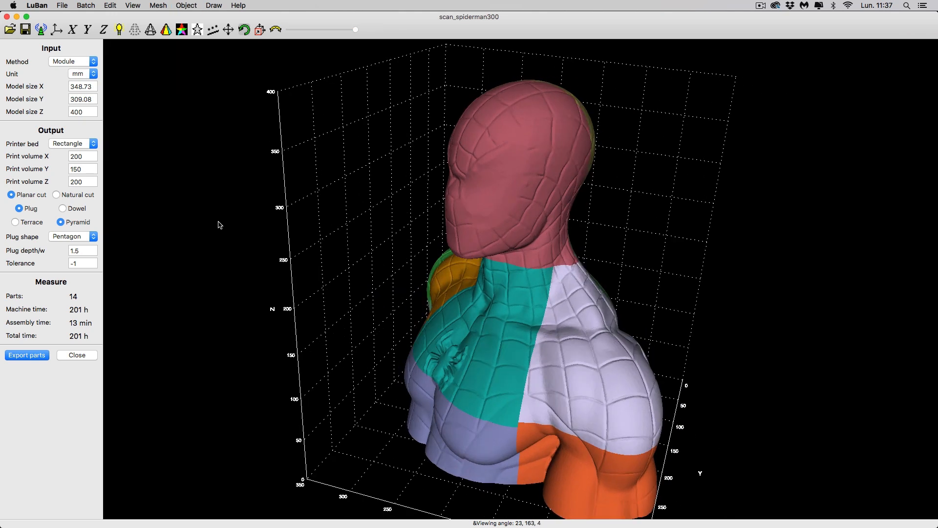
{"action": "key", "text": "super+e"}
{"action": "key", "text": "super+e"}
{"action": "key", "text": "super+e"}
{"action": "key", "text": "super+e"}
{"action": "key", "text": "super+e"}
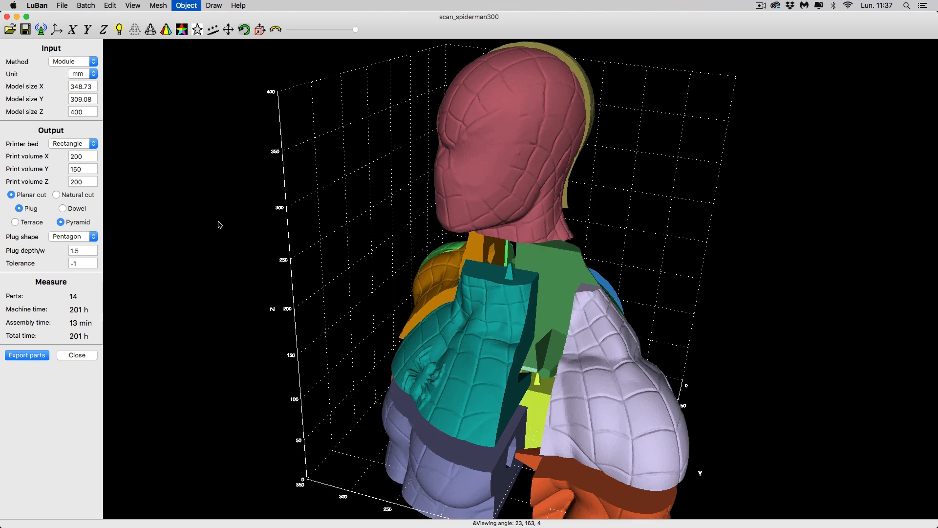
{"action": "key", "text": "super+e"}
{"action": "scroll", "coordinate": [272, 242], "scroll_direction": "down", "scroll_amount": 3}
{"action": "key", "text": "super+e"}
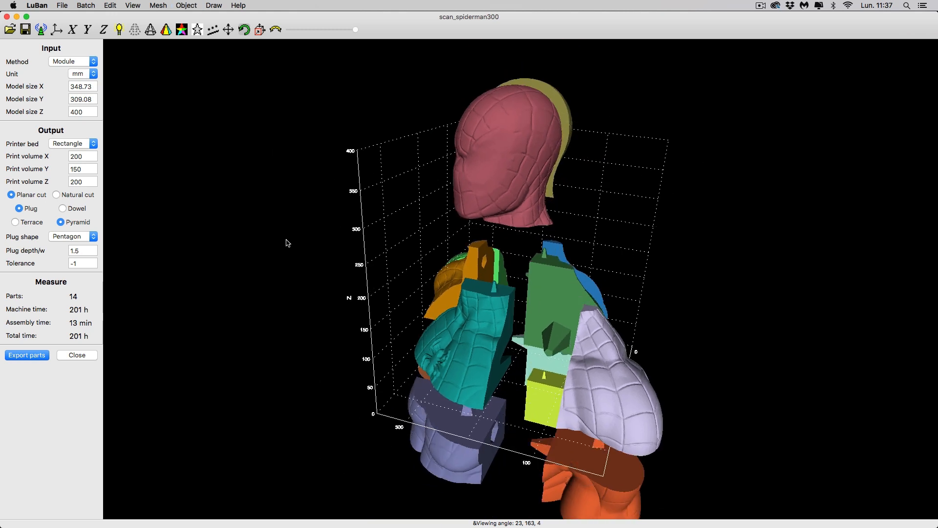
{"action": "left_click_drag", "start_coordinate": [334, 238], "coordinate": [630, 391]}
{"action": "key", "text": "super+e"}
{"action": "key", "text": "super+e"}
{"action": "key", "text": "super+e"}
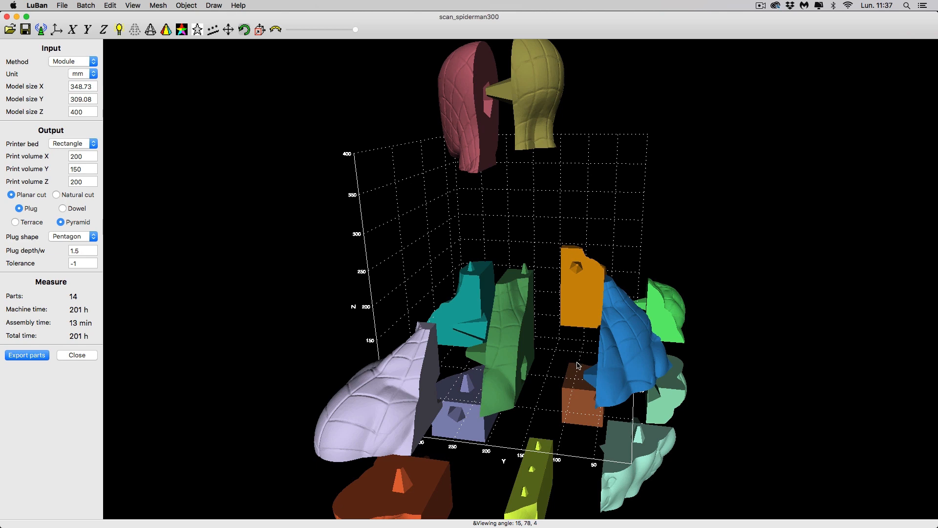
{"action": "left_click_drag", "start_coordinate": [562, 363], "coordinate": [388, 363]}
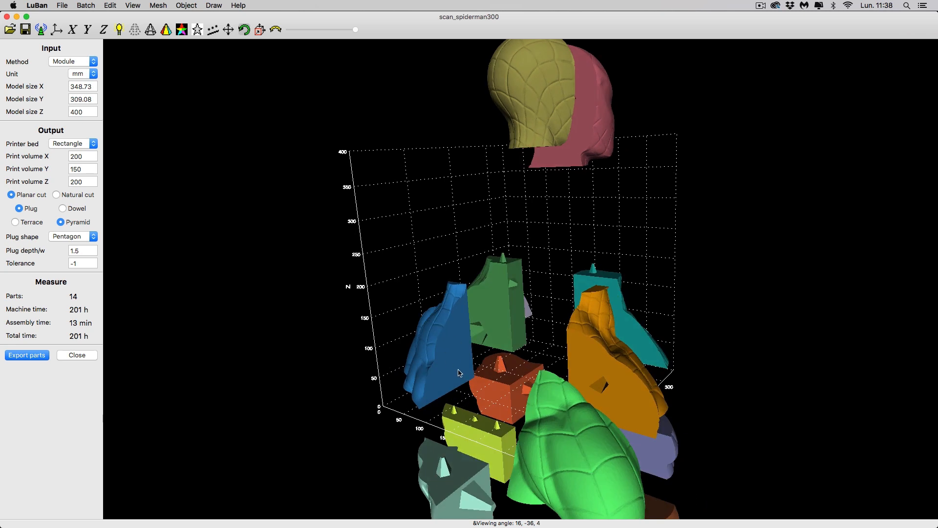
Collapse the exploded view until the bust is reassembled, and inspect the part divisions from the front.
{"action": "key", "text": "super+minus"}
{"action": "key", "text": "super+minus"}
{"action": "key", "text": "super+minus"}
{"action": "key", "text": "super+minus"}
{"action": "key", "text": "super+minus"}
{"action": "key", "text": "super+minus"}
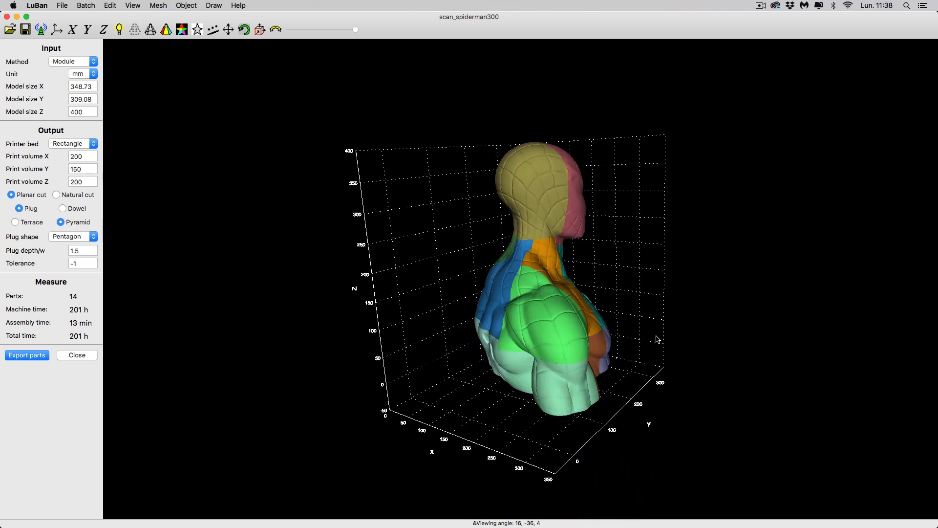
{"action": "left_click_drag", "start_coordinate": [669, 317], "coordinate": [500, 274]}
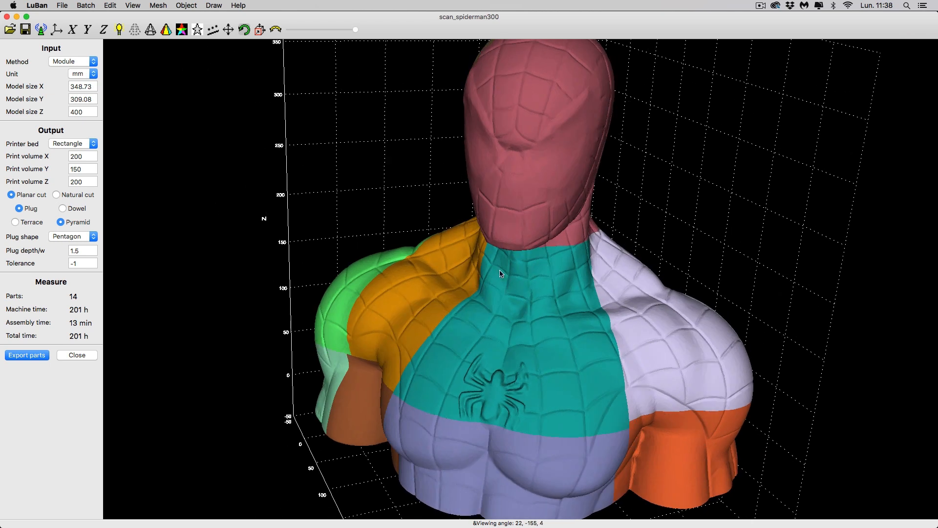
Close the finished split, restart the Lu Ban splitting function in millimetres, and choose the natural cut.
{"action": "left_click", "coordinate": [74, 356]}
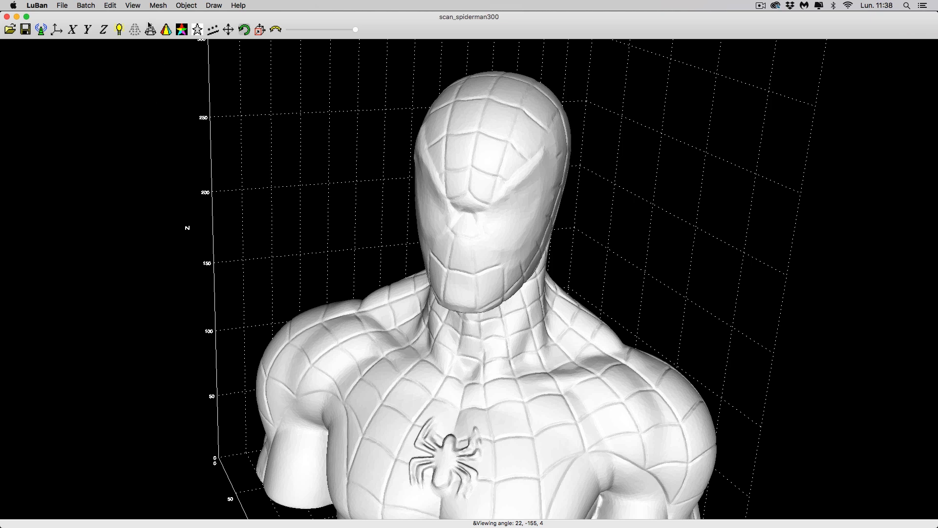
{"action": "left_click", "coordinate": [159, 7]}
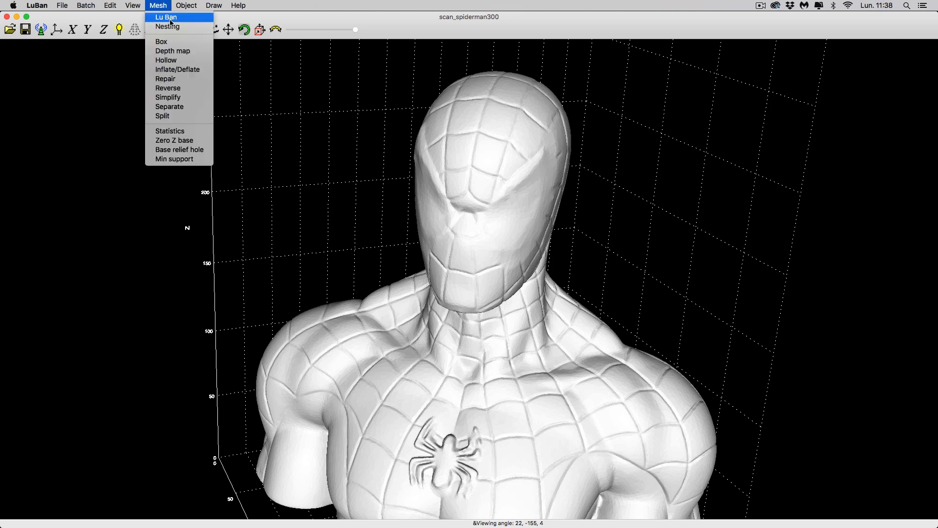
{"action": "left_click", "coordinate": [169, 17]}
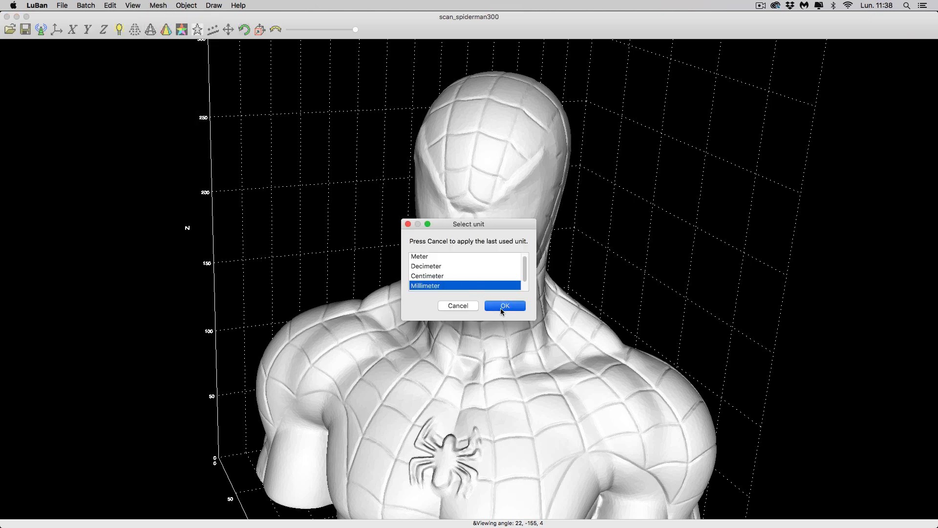
{"action": "left_click", "coordinate": [504, 307]}
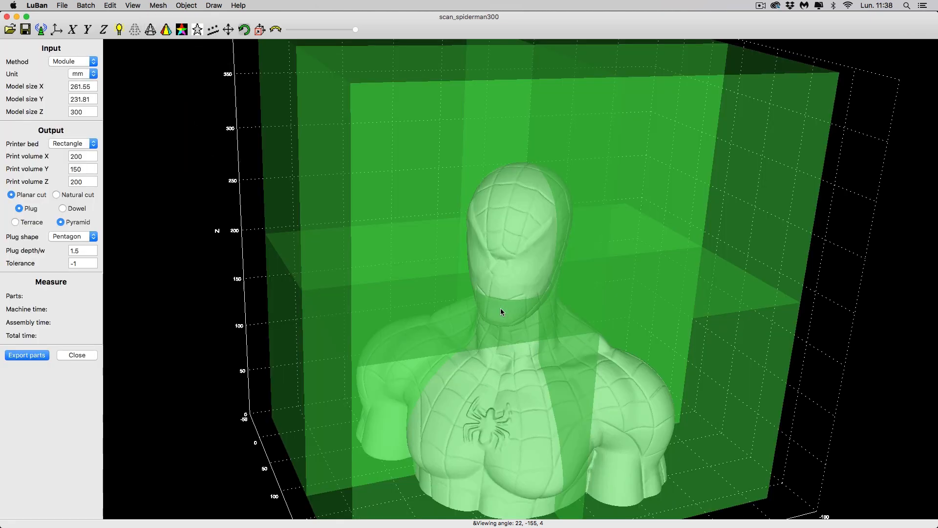
{"action": "left_click", "coordinate": [75, 196]}
Set the bust's model size Z to 500 mm and the print volume Y to 200 mm.
{"action": "double_click", "coordinate": [88, 110]}
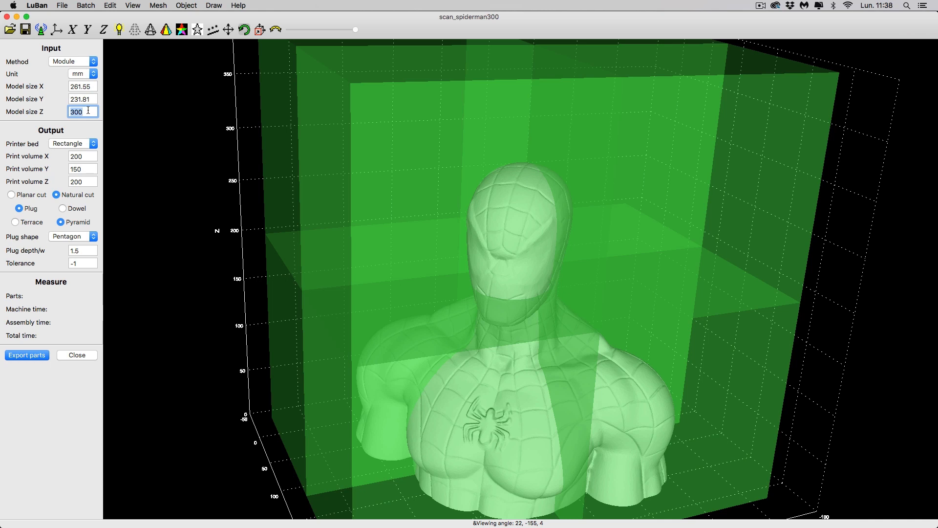
{"action": "type", "text": "4"}
{"action": "double_click", "coordinate": [88, 110]}
{"action": "type", "text": "5"}
{"action": "double_click", "coordinate": [84, 166]}
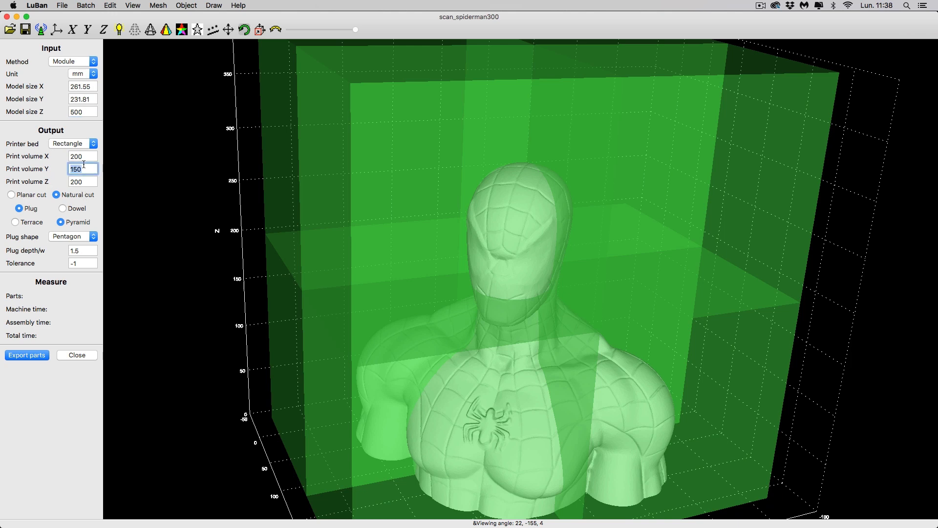
{"action": "type", "text": "200"}
Change the plug shape to Square and export the parts to the decoupage folder.
{"action": "left_click", "coordinate": [76, 238]}
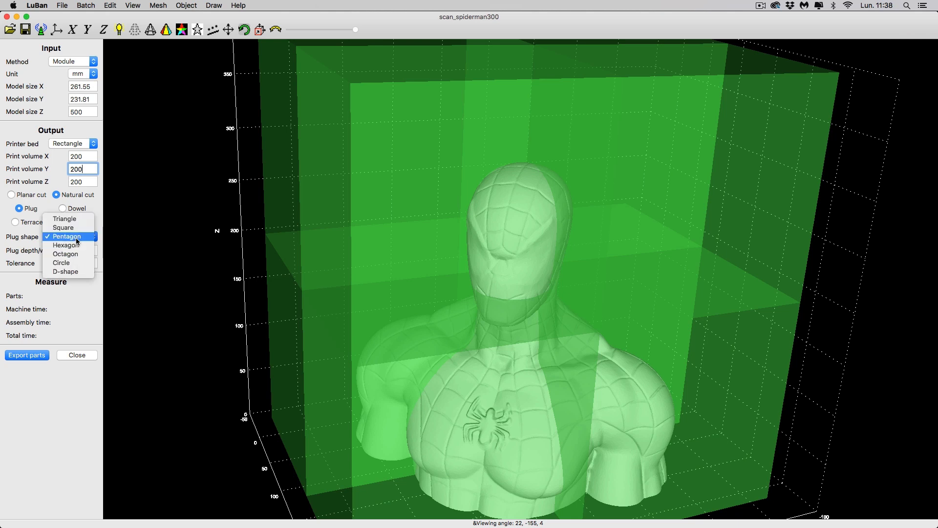
{"action": "left_click", "coordinate": [77, 228]}
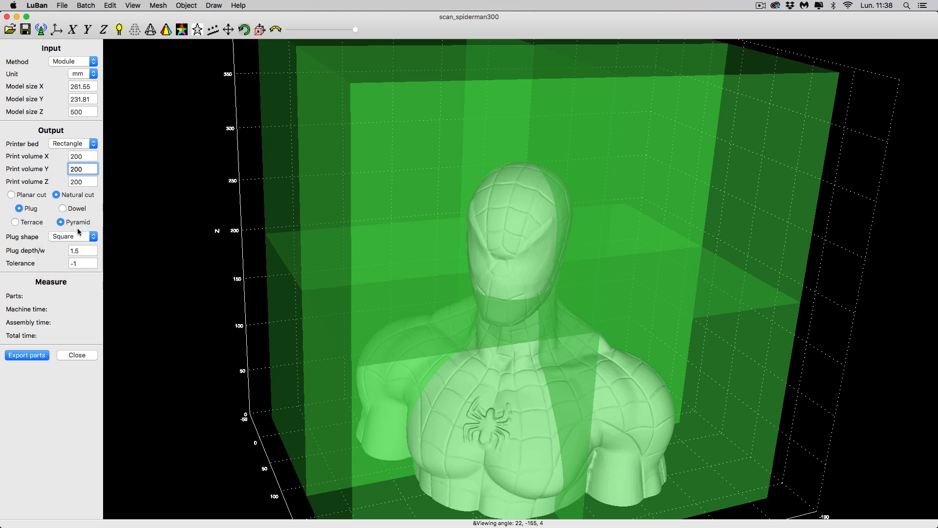
{"action": "left_click", "coordinate": [32, 355]}
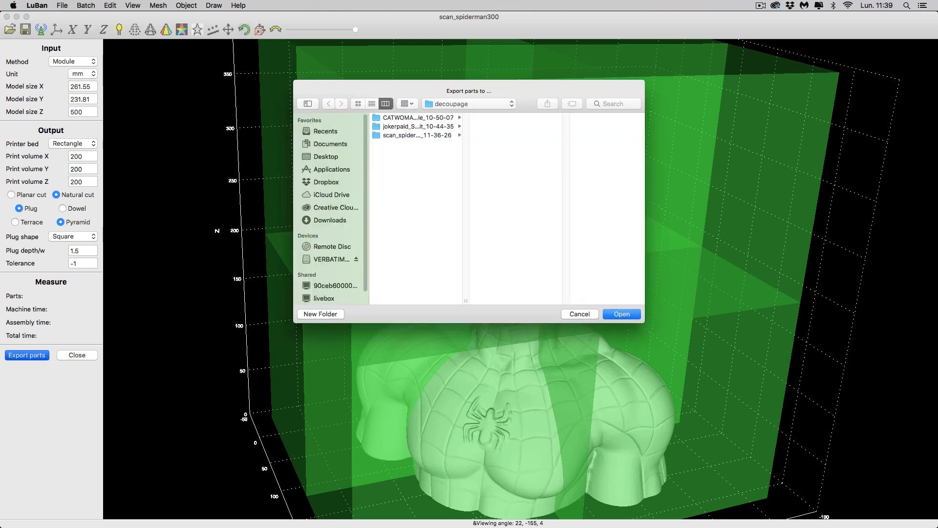
{"action": "left_click", "coordinate": [622, 314]}
Inspect the natural-cut divisions of the coloured bust from several sides, and browse the individual parts from Part_4 back to the first.
{"action": "left_click_drag", "start_coordinate": [732, 269], "coordinate": [446, 228]}
{"action": "left_click_drag", "start_coordinate": [438, 286], "coordinate": [579, 307]}
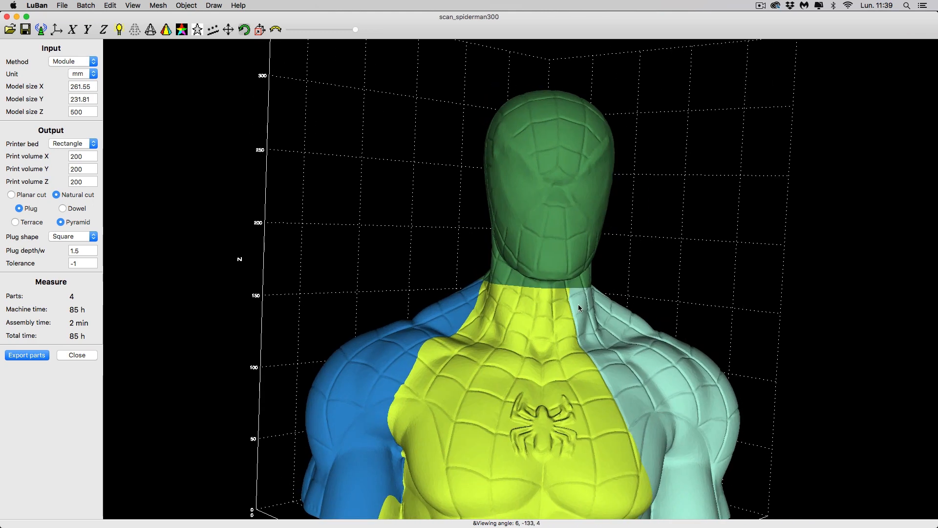
{"action": "scroll", "coordinate": [620, 360], "scroll_direction": "down", "scroll_amount": 3}
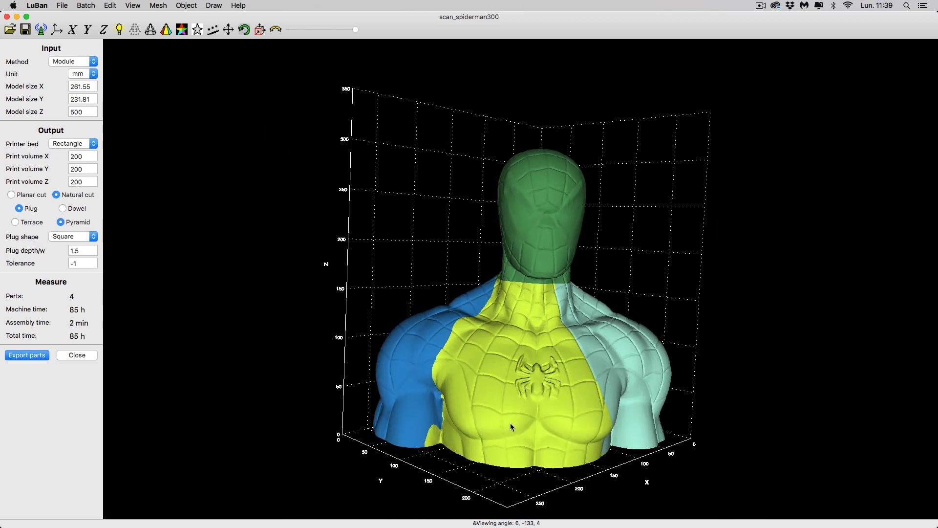
{"action": "left_click_drag", "start_coordinate": [722, 331], "coordinate": [684, 331]}
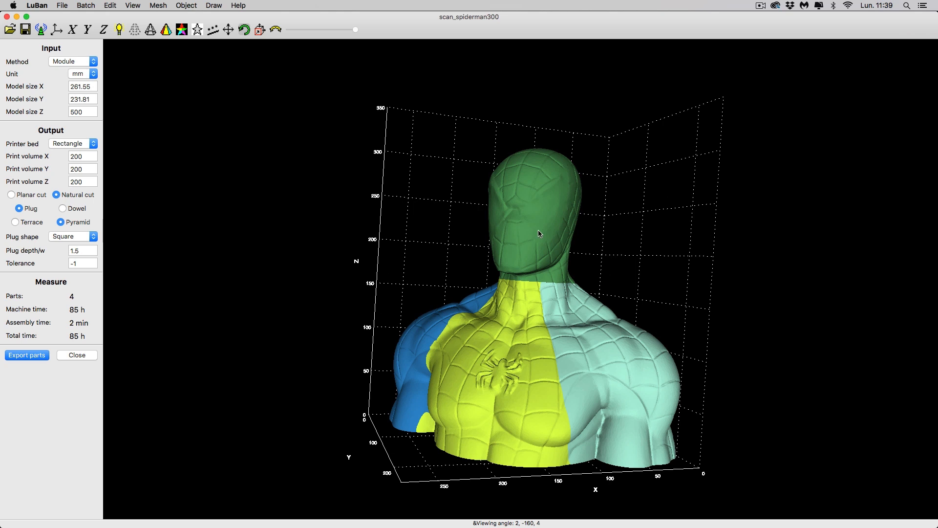
{"action": "key", "text": "Right"}
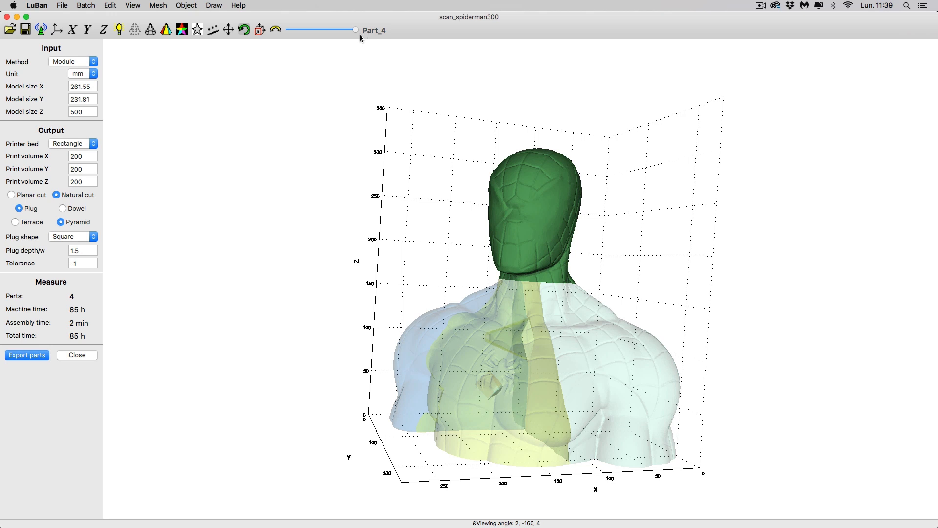
{"action": "key", "text": "Left"}
{"action": "left_click_drag", "start_coordinate": [335, 35], "coordinate": [274, 35]}
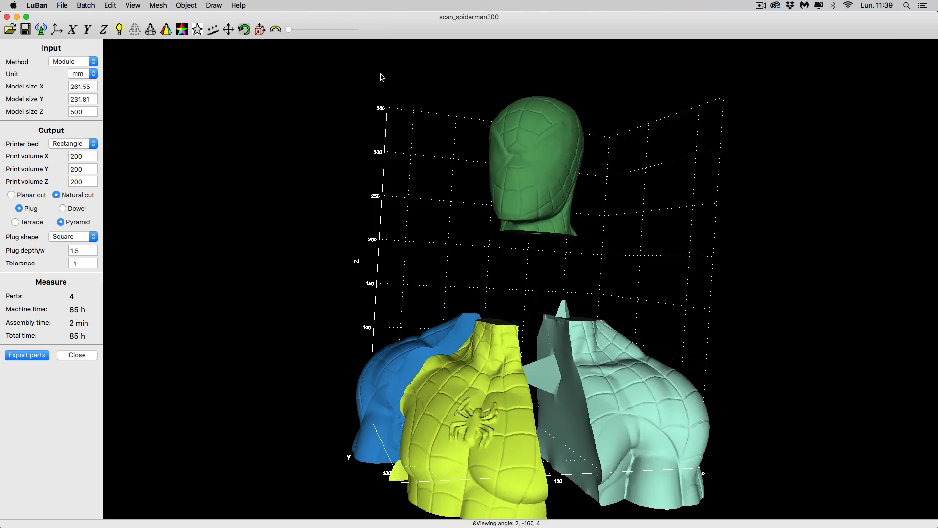
Vary the spacing of the exploded assembly and inspect the plugs and cut faces of the head, chest and shoulder parts from several sides.
{"action": "left_click_drag", "start_coordinate": [397, 116], "coordinate": [478, 130]}
{"action": "key", "text": "super+minus"}
{"action": "key", "text": "super+minus"}
{"action": "key", "text": "super+minus"}
{"action": "key", "text": "super+minus"}
{"action": "key", "text": "super+minus"}
{"action": "key", "text": "super+minus"}
{"action": "key", "text": "super+plus"}
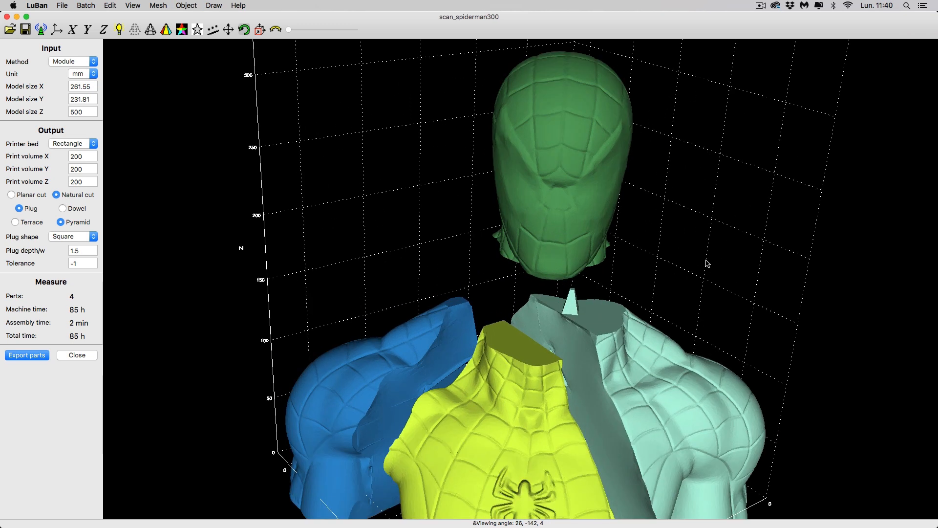
{"action": "left_click_drag", "start_coordinate": [705, 264], "coordinate": [432, 364]}
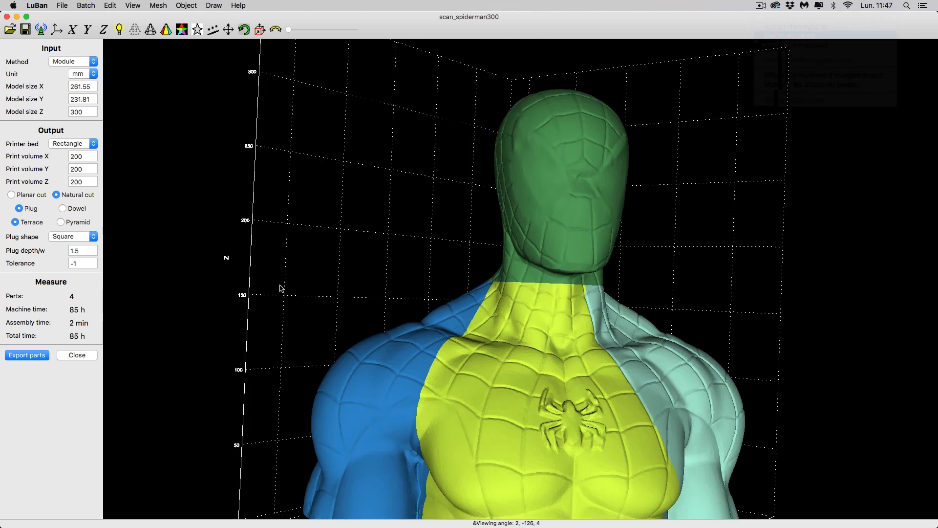
{"action": "left_click_drag", "start_coordinate": [279, 287], "coordinate": [186, 314]}
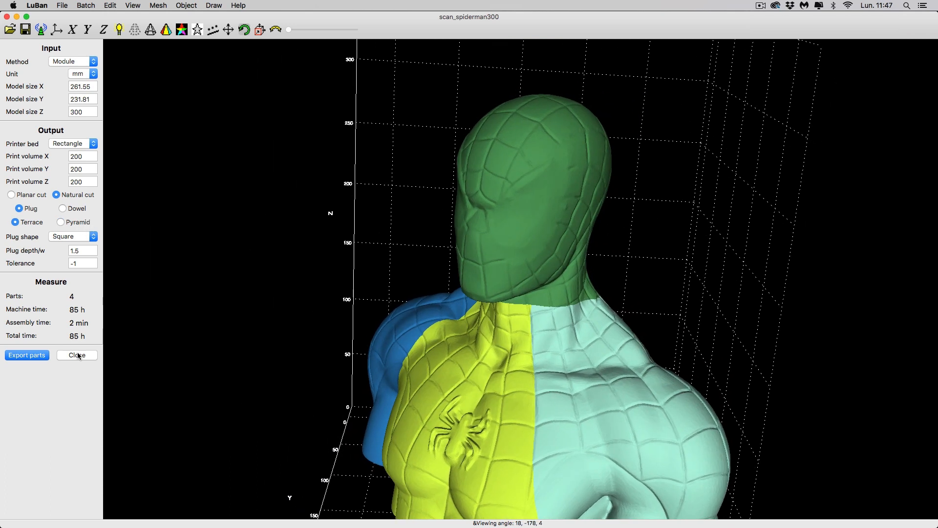
Close the current split, restart the Lu Ban splitting in millimetres, and select the Terrace plug style.
{"action": "left_click", "coordinate": [77, 354]}
{"action": "left_click_drag", "start_coordinate": [228, 314], "coordinate": [372, 296]}
{"action": "scroll", "coordinate": [165, 250], "scroll_direction": "down", "scroll_amount": 3}
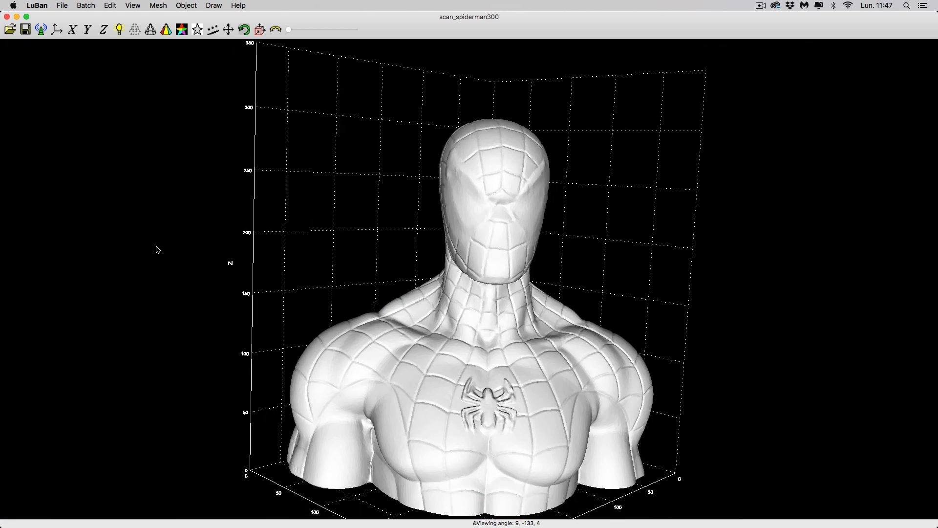
{"action": "left_click", "coordinate": [159, 6]}
{"action": "left_click", "coordinate": [164, 19]}
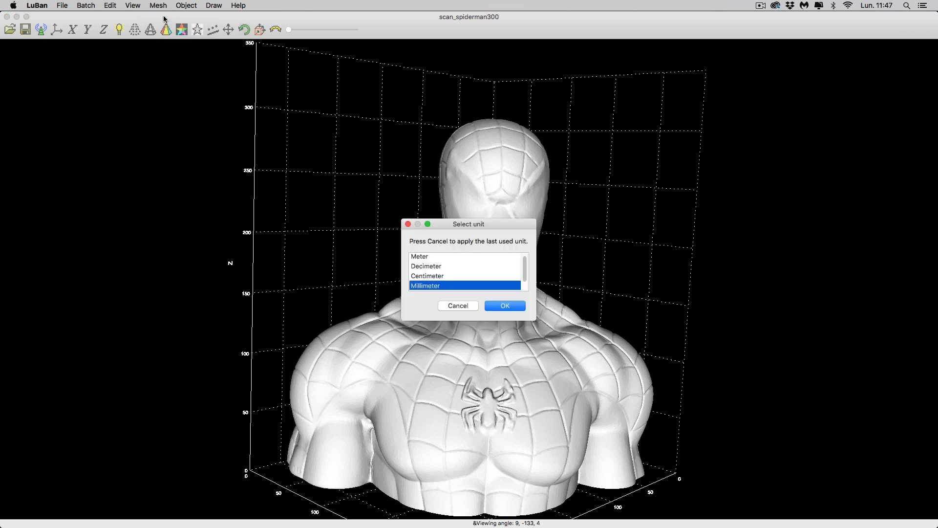
{"action": "left_click", "coordinate": [506, 305]}
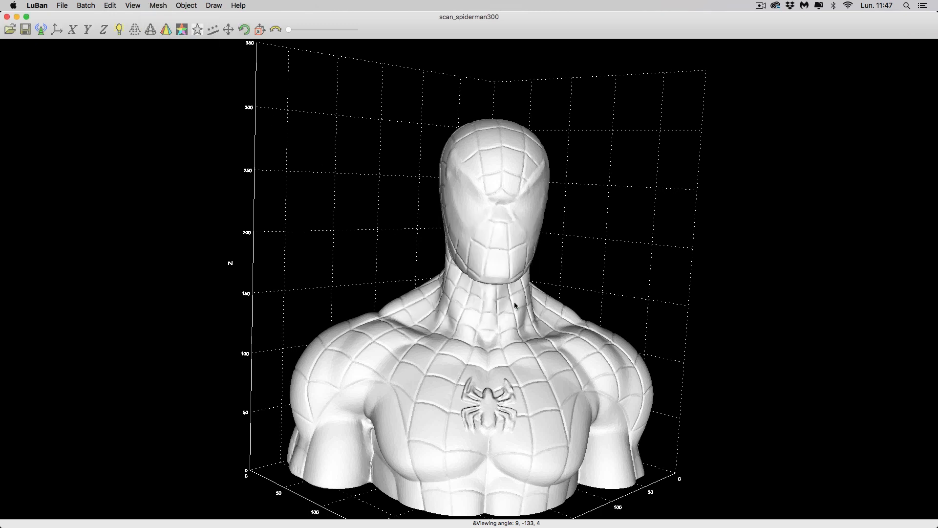
{"action": "left_click", "coordinate": [61, 222]}
{"action": "left_click", "coordinate": [36, 225]}
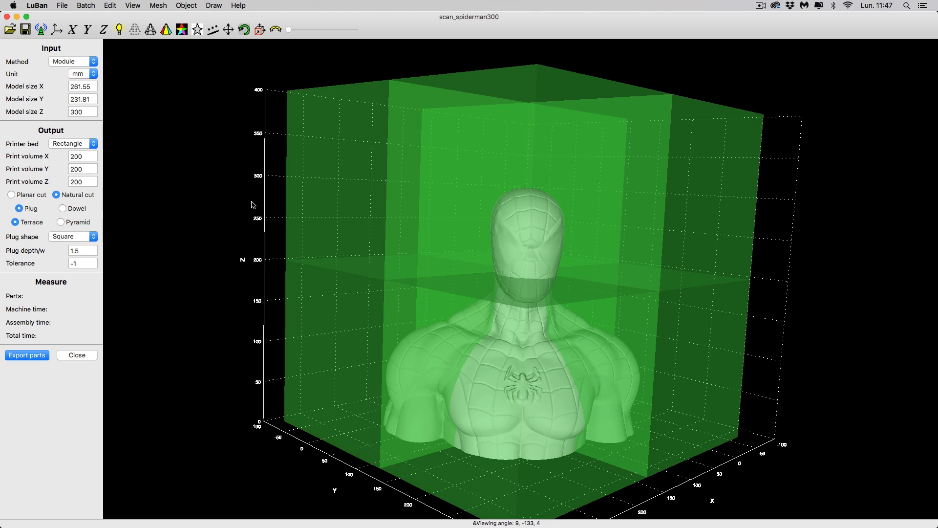
Export the natural-cut parts with square terrace plugs to the decoupage folder.
{"action": "left_click_drag", "start_coordinate": [263, 296], "coordinate": [303, 287]}
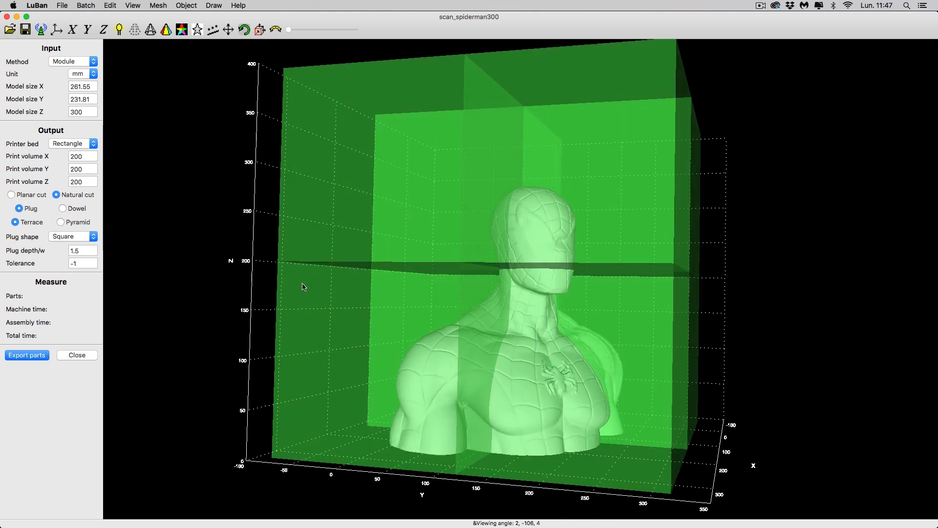
{"action": "left_click", "coordinate": [36, 356]}
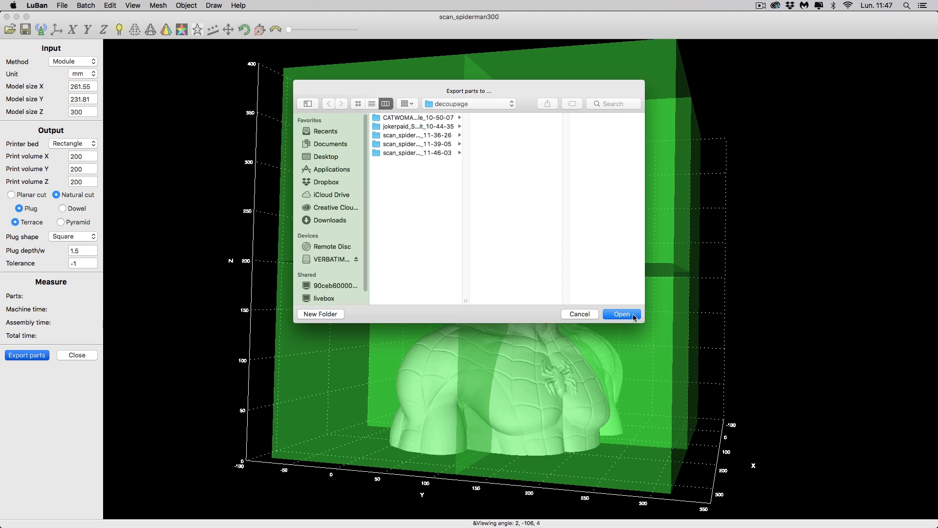
{"action": "left_click", "coordinate": [631, 315]}
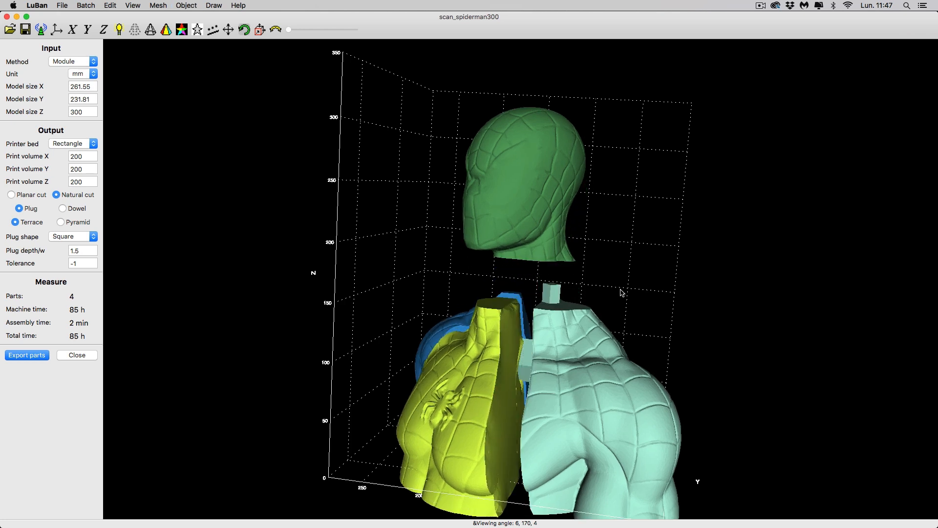
Examine the square terrace plugs between the head, neck and shoulder parts up close and from several sides.
{"action": "left_click_drag", "start_coordinate": [649, 293], "coordinate": [585, 314]}
{"action": "scroll", "coordinate": [548, 310], "scroll_direction": "up", "scroll_amount": 5}
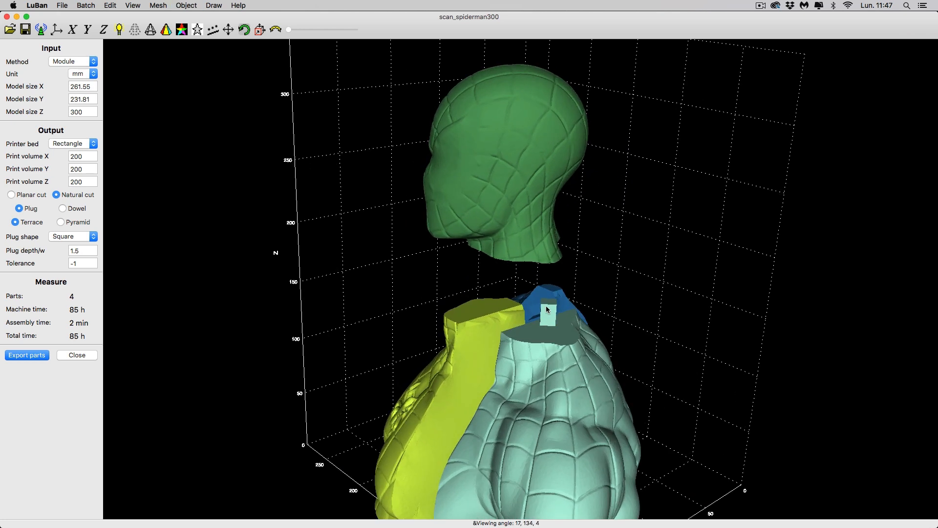
{"action": "left_click_drag", "start_coordinate": [657, 283], "coordinate": [726, 293]}
{"action": "scroll", "coordinate": [683, 292], "scroll_direction": "down", "scroll_amount": 5}
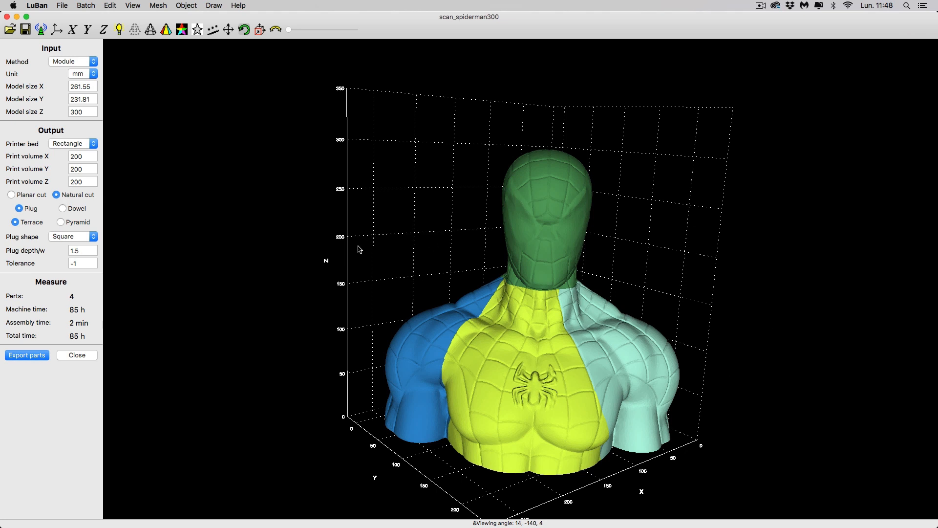
Close the terrace-plug split, restart the Lu Ban splitting in millimetres, and set the bust's model size Z to 600 mm.
{"action": "left_click", "coordinate": [78, 355]}
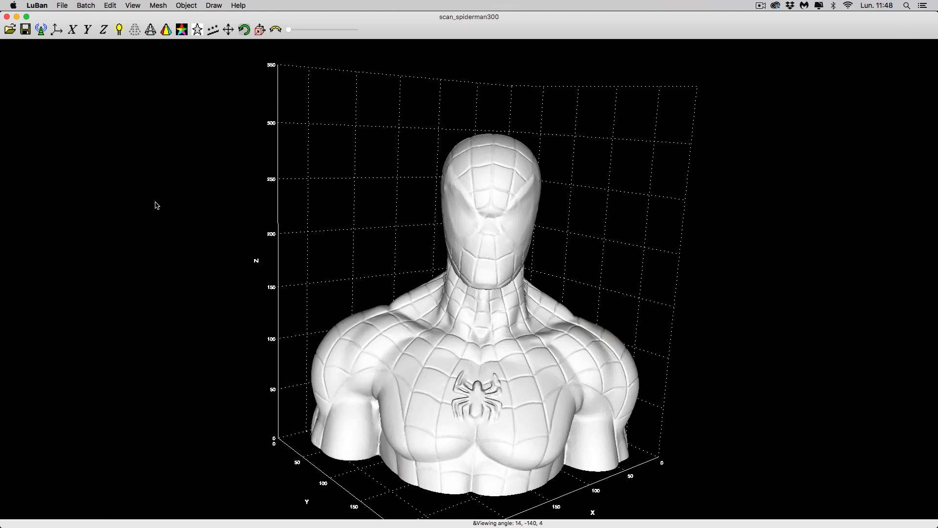
{"action": "left_click", "coordinate": [161, 4]}
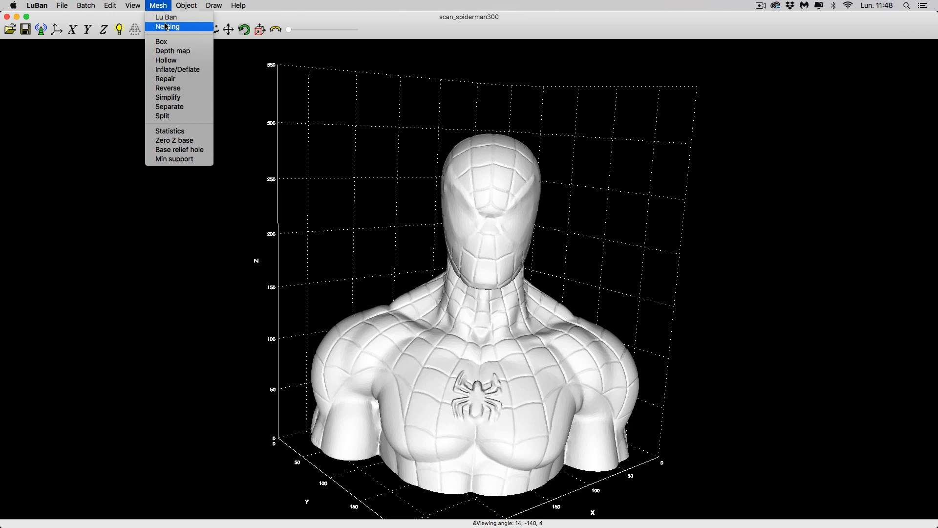
{"action": "left_click", "coordinate": [170, 18]}
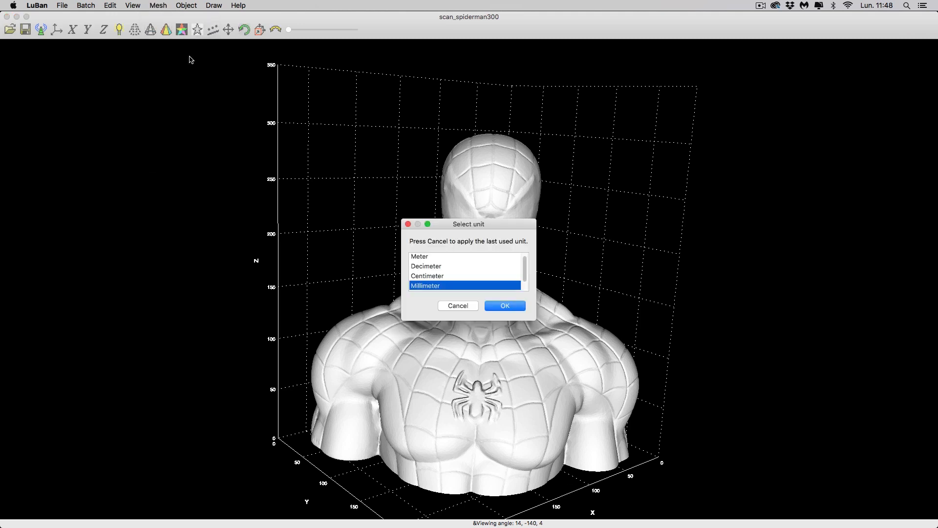
{"action": "left_click", "coordinate": [515, 306]}
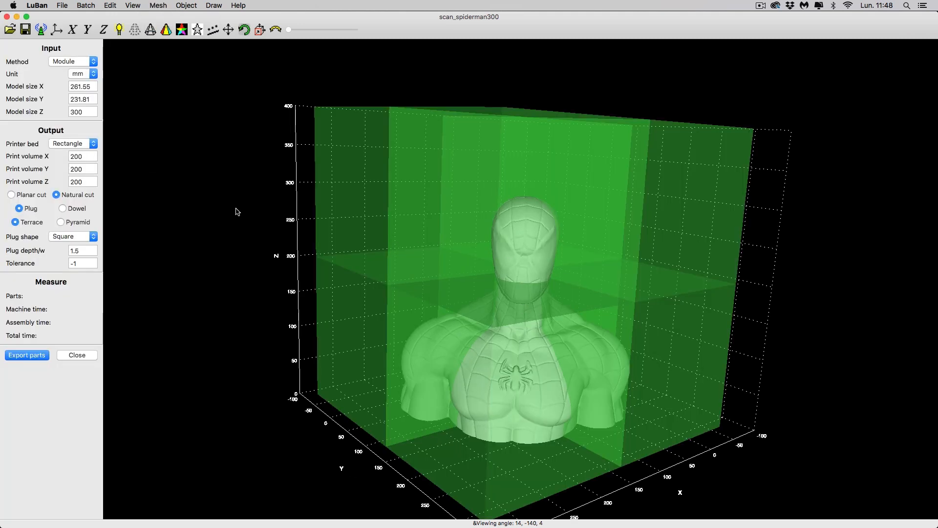
{"action": "left_click", "coordinate": [80, 112]}
{"action": "double_click", "coordinate": [80, 112]}
{"action": "type", "text": "6"}
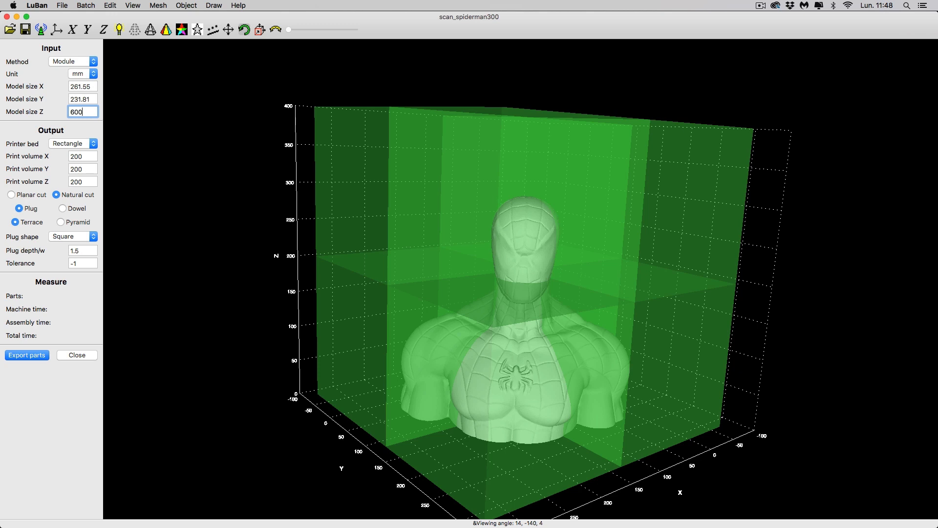
{"action": "key", "text": "Return"}
Inspect the divisions of the enlarged bust, browse its parts from Part_01 to Part_42, and examine the last head part from several sides.
{"action": "left_click_drag", "start_coordinate": [256, 302], "coordinate": [54, 289]}
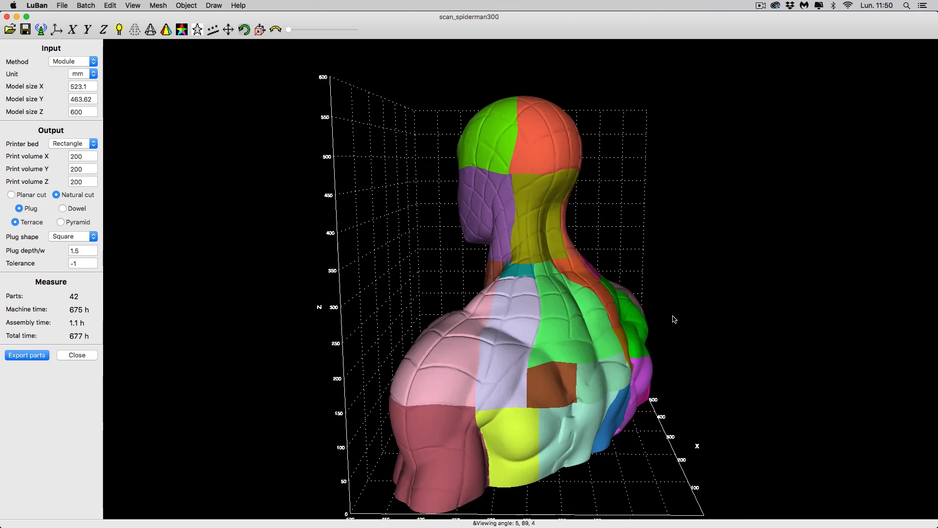
{"action": "left_click_drag", "start_coordinate": [674, 318], "coordinate": [453, 311]}
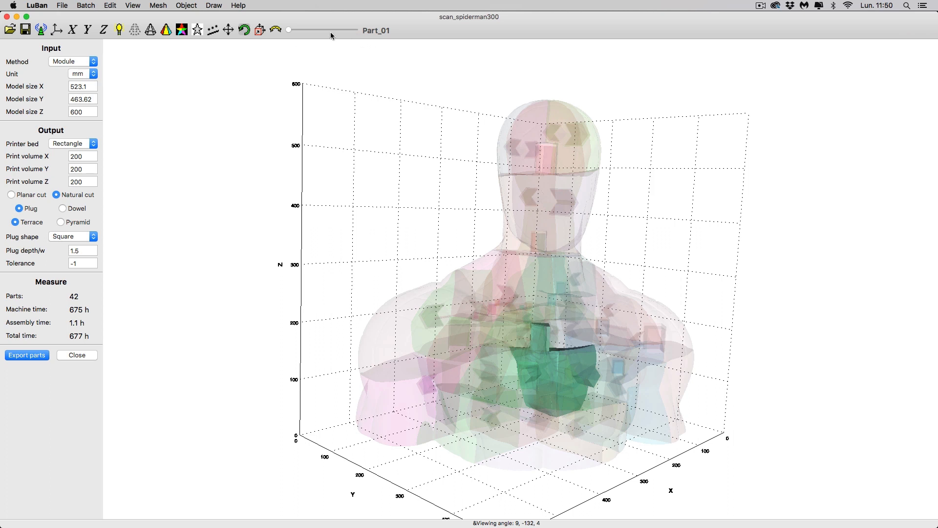
{"action": "left_click_drag", "start_coordinate": [289, 31], "coordinate": [369, 33]}
{"action": "left_click_drag", "start_coordinate": [496, 147], "coordinate": [596, 148]}
{"action": "scroll", "coordinate": [596, 148], "scroll_direction": "up", "scroll_amount": 5}
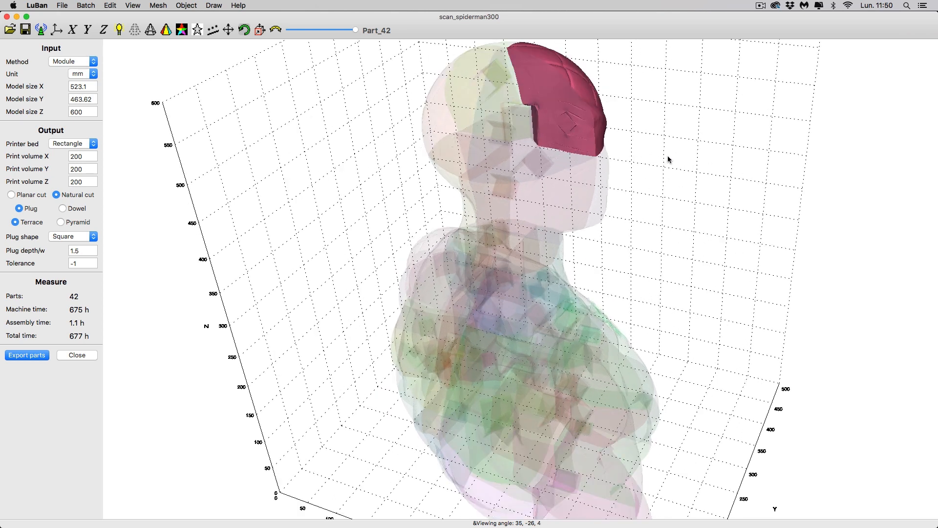
{"action": "left_click_drag", "start_coordinate": [668, 158], "coordinate": [613, 159]}
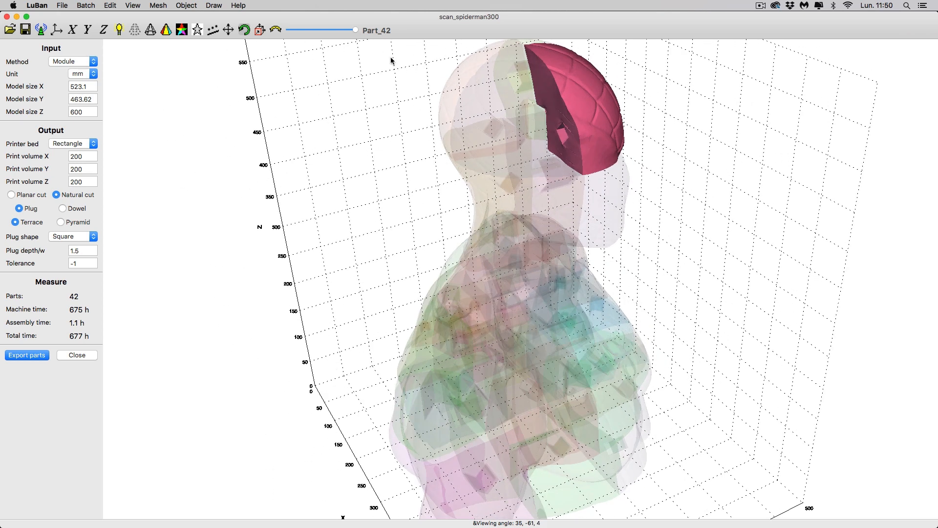
Isolate Part_11 of the enlarged bust, view it from another side, and return to the solid display of all parts.
{"action": "left_click_drag", "start_coordinate": [355, 29], "coordinate": [305, 30]}
{"action": "left_click_drag", "start_coordinate": [308, 76], "coordinate": [394, 145]}
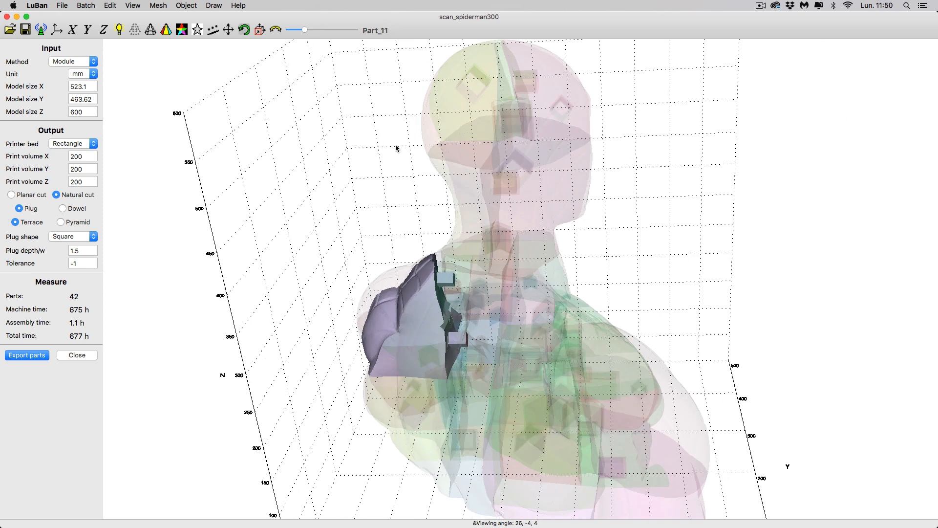
{"action": "key", "text": "super+p"}
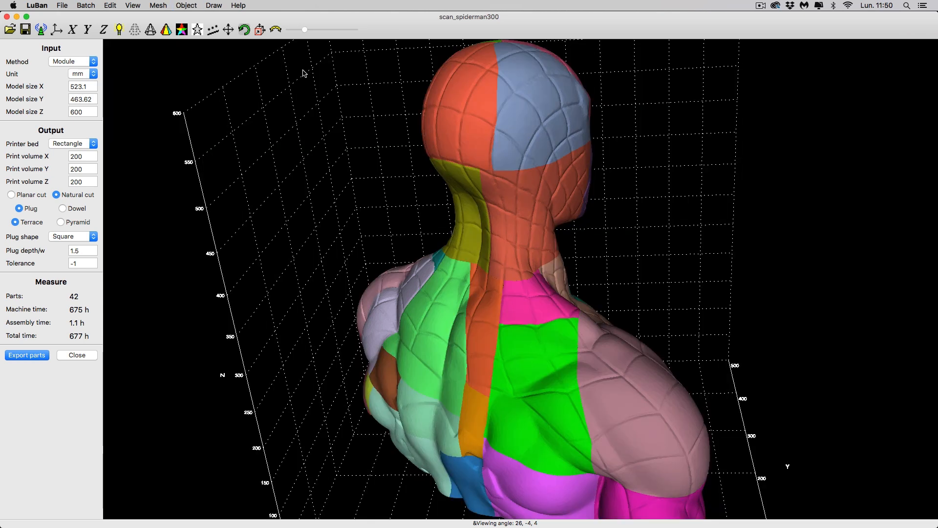
Explode the parts of the 600 mm bust far apart and examine their square plugs from the back and front.
{"action": "key", "text": "super+e"}
{"action": "key", "text": "super+e"}
{"action": "key", "text": "super+e"}
{"action": "key", "text": "super+e"}
{"action": "key", "text": "super+e"}
{"action": "key", "text": "super+e"}
{"action": "key", "text": "super+e"}
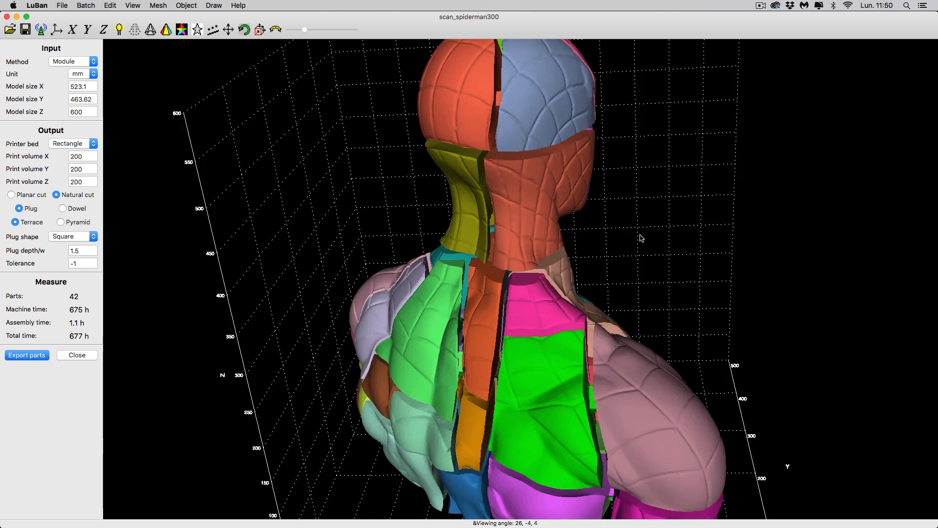
{"action": "key", "text": "super+e"}
{"action": "key", "text": "super+e"}
{"action": "key", "text": "super+e"}
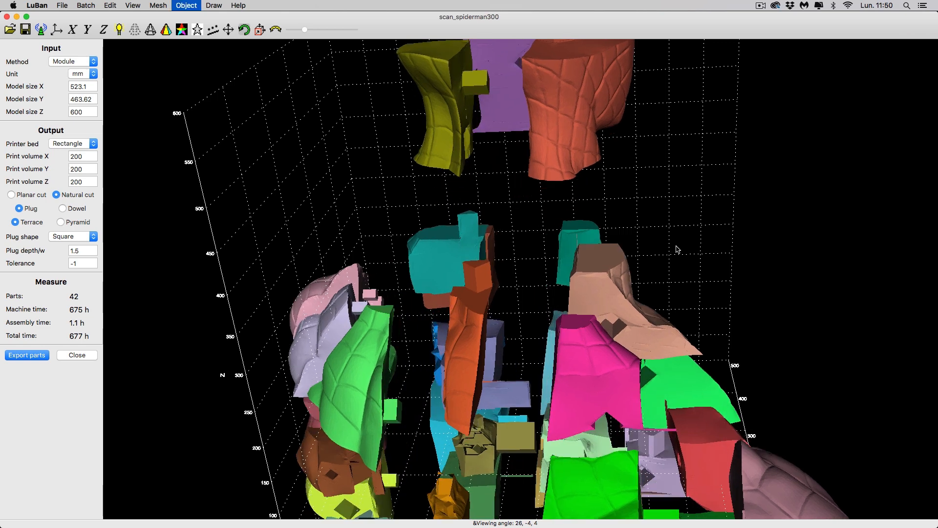
{"action": "scroll", "coordinate": [719, 265], "scroll_direction": "down", "scroll_amount": 5}
{"action": "left_click_drag", "start_coordinate": [719, 265], "coordinate": [490, 268]}
{"action": "scroll", "coordinate": [512, 268], "scroll_direction": "down", "scroll_amount": 2}
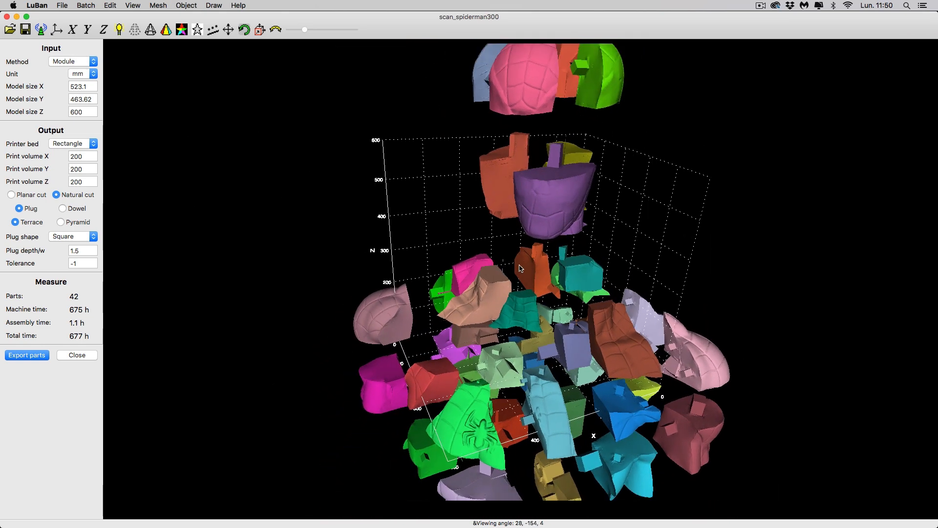
{"action": "left_click_drag", "start_coordinate": [648, 258], "coordinate": [550, 276]}
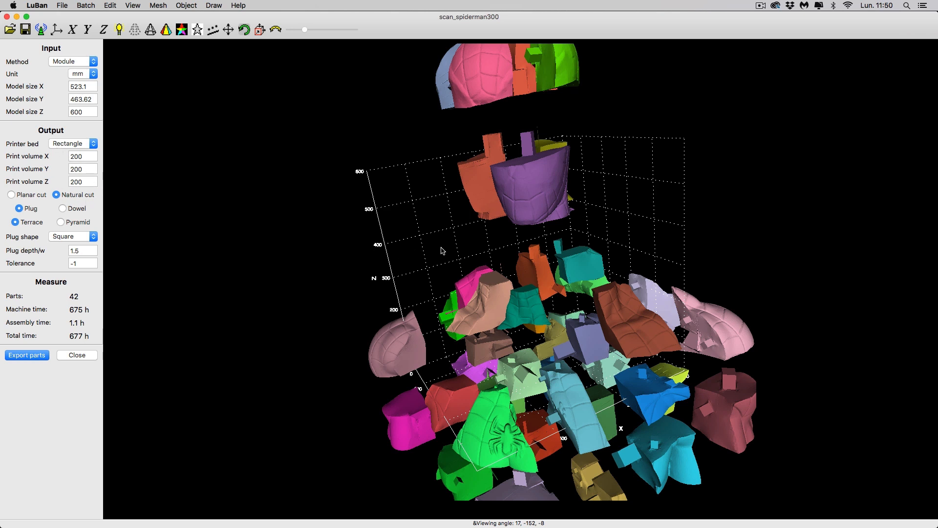
Bring the exploded modules back together and close the Lu Ban splitting of the bust.
{"action": "key", "text": "super+minus"}
{"action": "key", "text": "super+minus"}
{"action": "key", "text": "super+minus"}
{"action": "key", "text": "super+minus"}
{"action": "key", "text": "super+minus"}
{"action": "key", "text": "super+minus"}
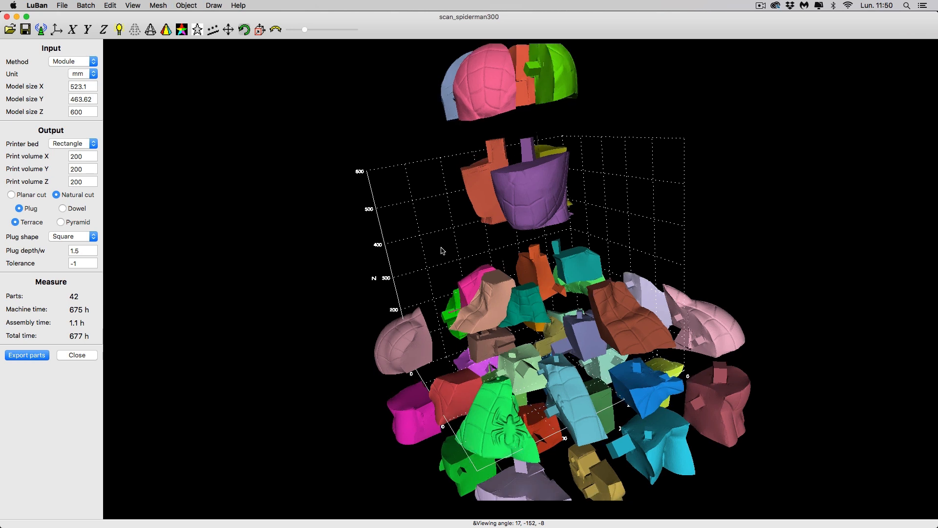
{"action": "left_click_drag", "start_coordinate": [476, 360], "coordinate": [174, 388]}
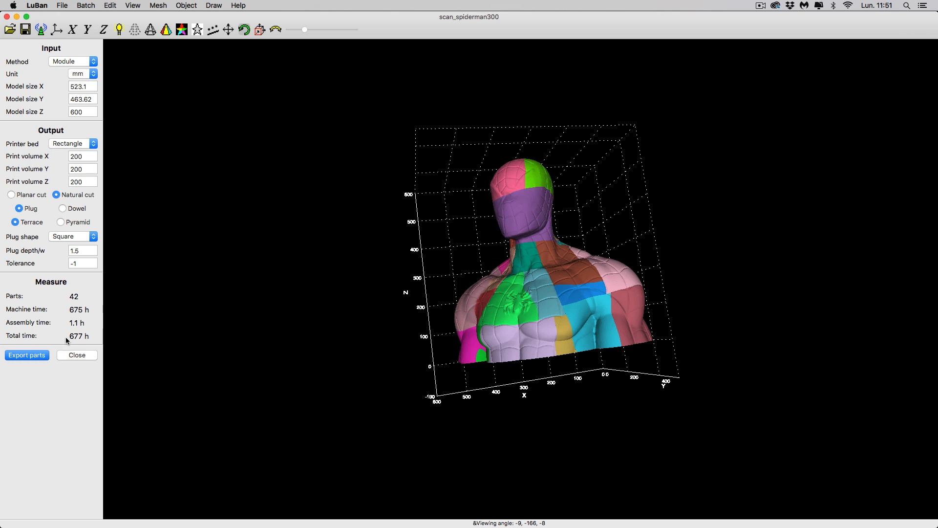
{"action": "left_click", "coordinate": [77, 355]}
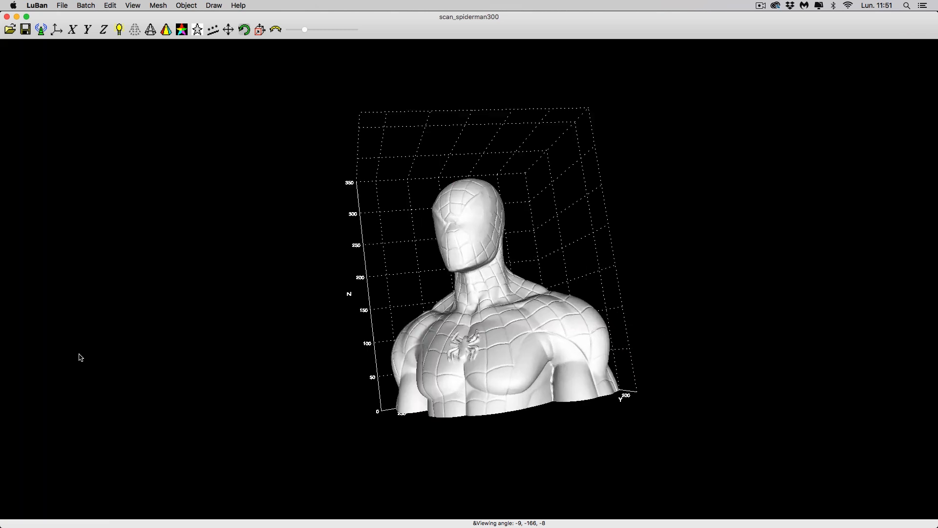
{"action": "left_click_drag", "start_coordinate": [219, 331], "coordinate": [656, 319]}
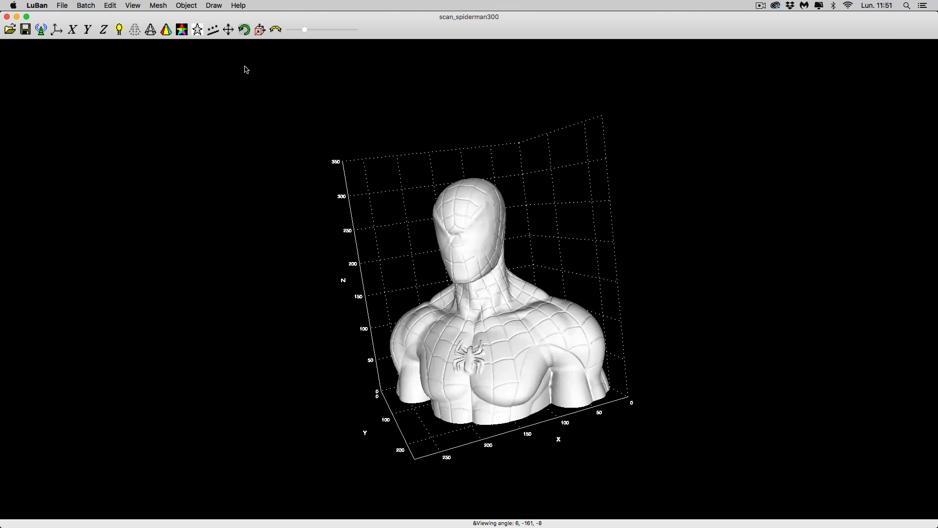
Start a planar-cut Split of the bust and lower the cutting plane to D -0.12 at the base of the neck.
{"action": "left_click", "coordinate": [166, 8]}
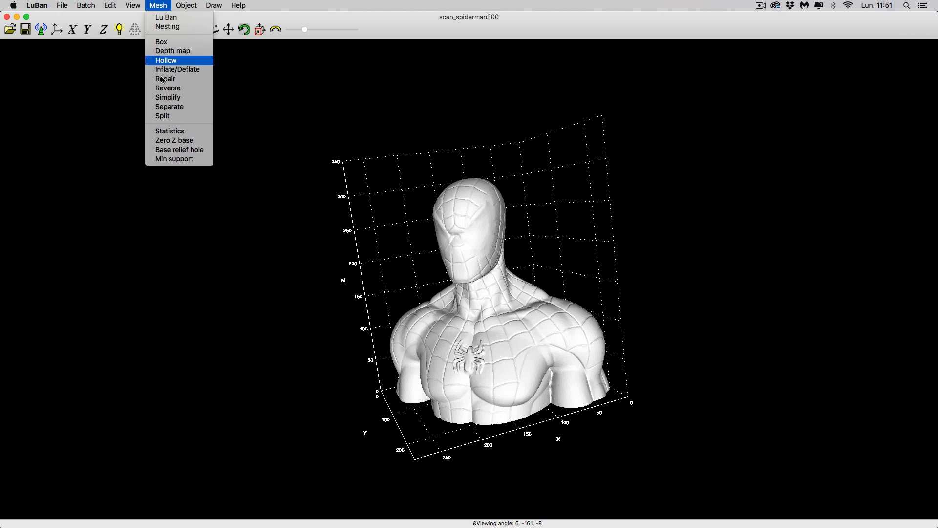
{"action": "left_click", "coordinate": [170, 120]}
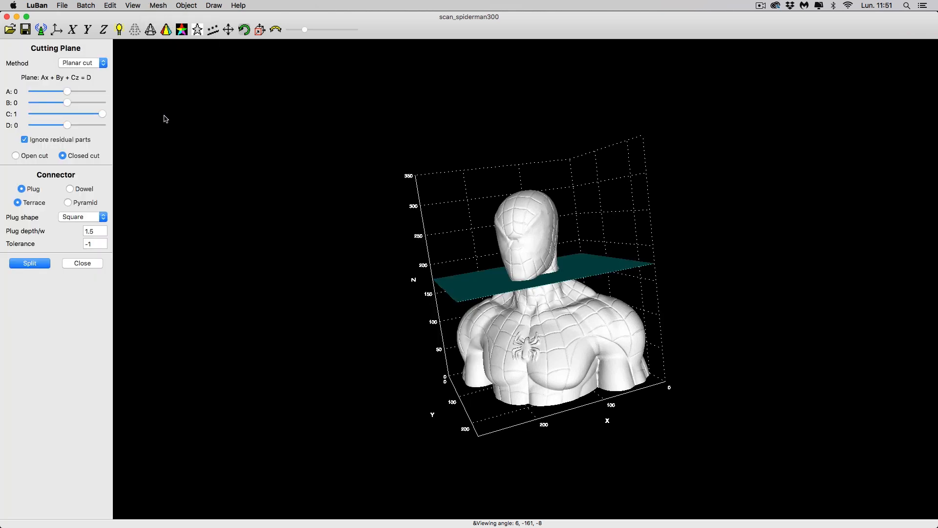
{"action": "left_click_drag", "start_coordinate": [239, 189], "coordinate": [355, 155]}
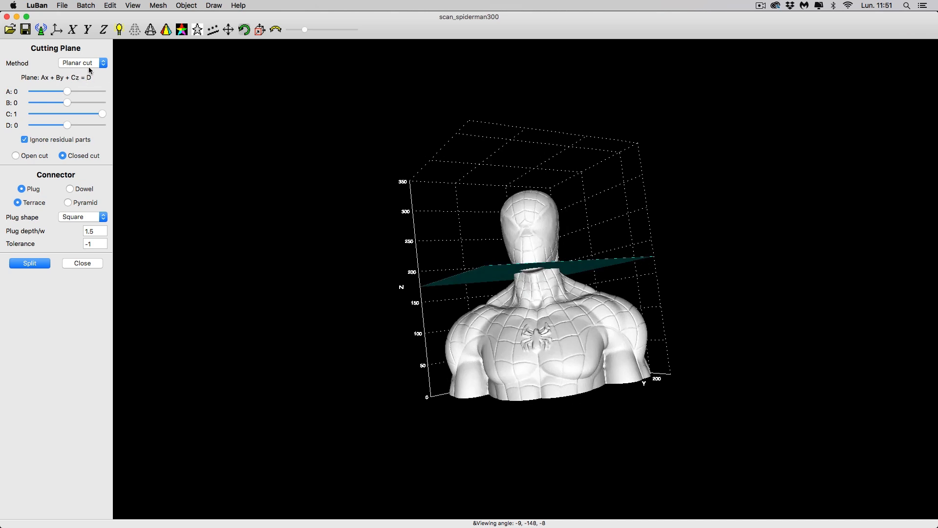
{"action": "left_click_drag", "start_coordinate": [63, 126], "coordinate": [59, 127]}
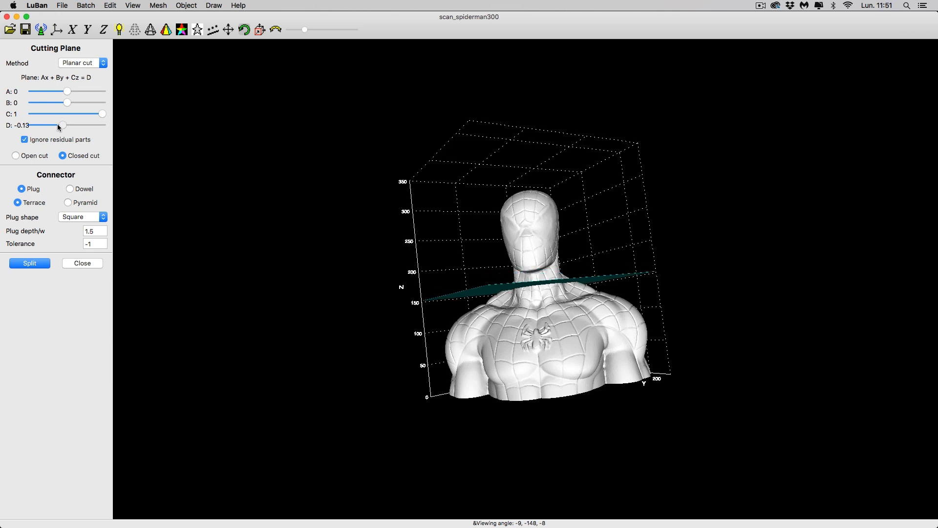
{"action": "left_click_drag", "start_coordinate": [175, 139], "coordinate": [155, 148]}
{"action": "scroll", "coordinate": [231, 157], "scroll_direction": "up", "scroll_amount": 5}
{"action": "mouse_move", "coordinate": [69, 104]}
{"action": "left_mouse_down"}
{"action": "mouse_move", "coordinate": [119, 108]}
{"action": "mouse_move", "coordinate": [40, 107]}
{"action": "mouse_move", "coordinate": [81, 110]}
{"action": "mouse_move", "coordinate": [68, 108]}
{"action": "left_mouse_up"}
Set the plug shape to Circle and split the head from the torso along the plane.
{"action": "left_click", "coordinate": [100, 217]}
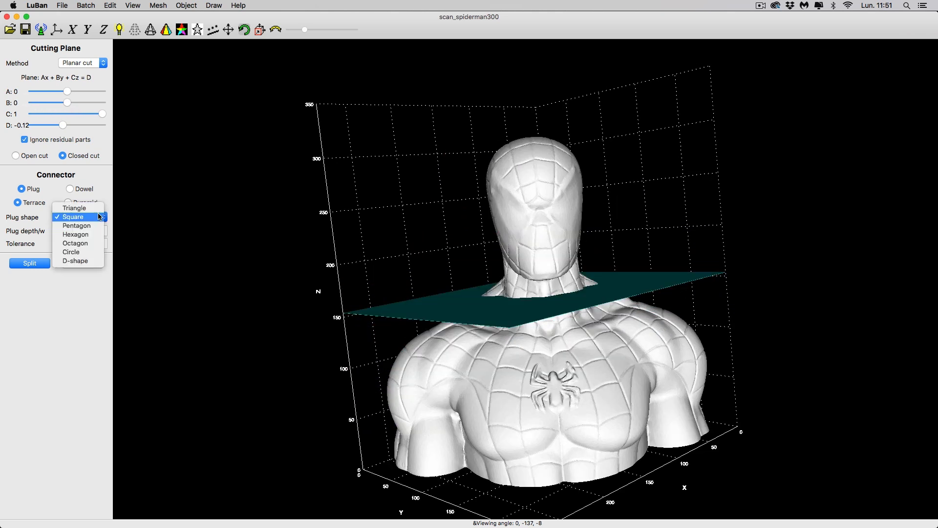
{"action": "left_click", "coordinate": [79, 252]}
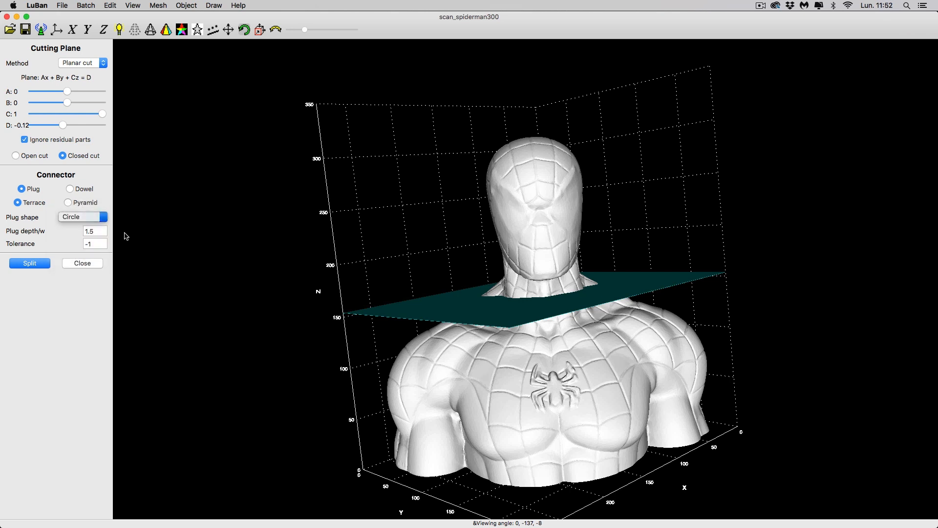
{"action": "left_click", "coordinate": [30, 265]}
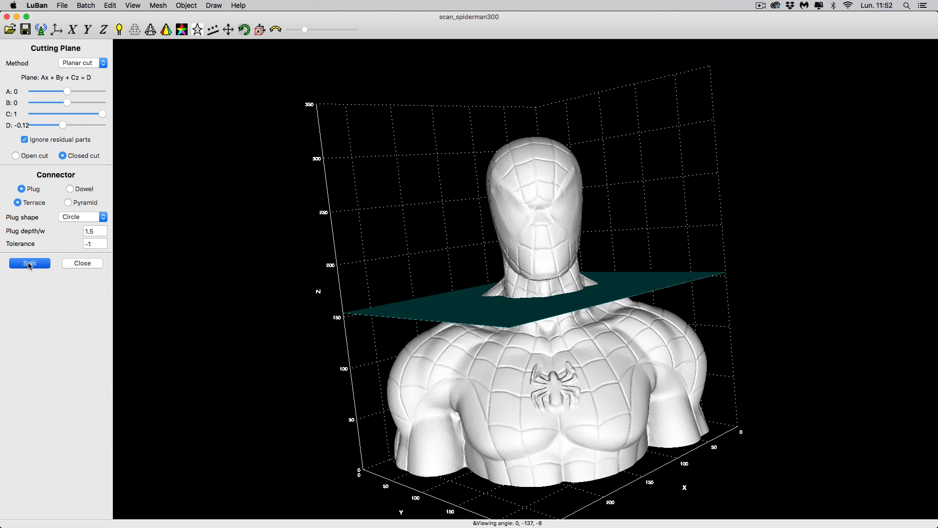
{"action": "left_click", "coordinate": [622, 315]}
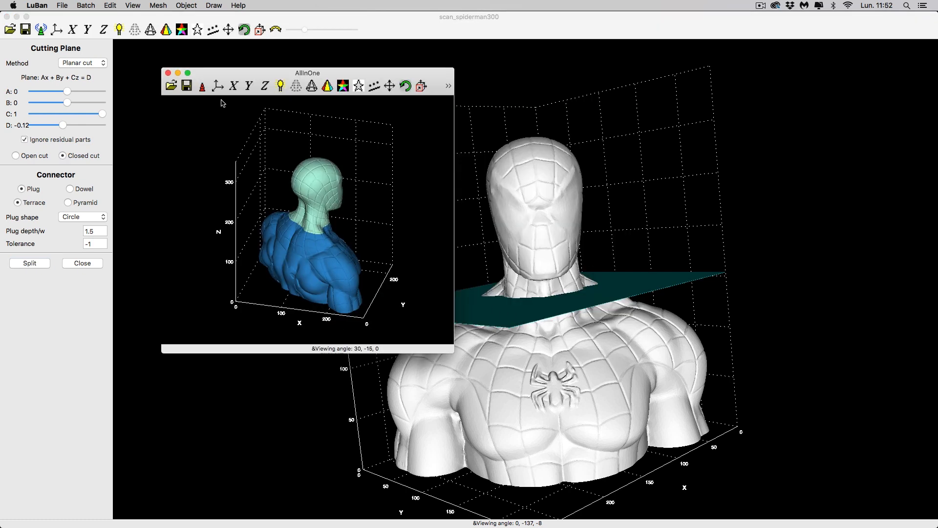
Enlarge the result window to full screen and examine the circular plug between the separated head and torso.
{"action": "left_click_drag", "start_coordinate": [238, 74], "coordinate": [75, 18]}
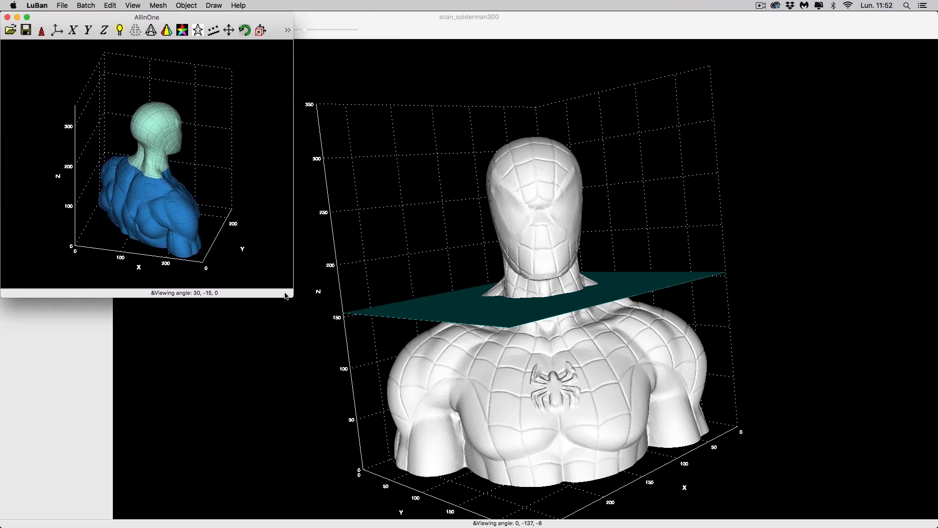
{"action": "left_click_drag", "start_coordinate": [289, 294], "coordinate": [936, 524]}
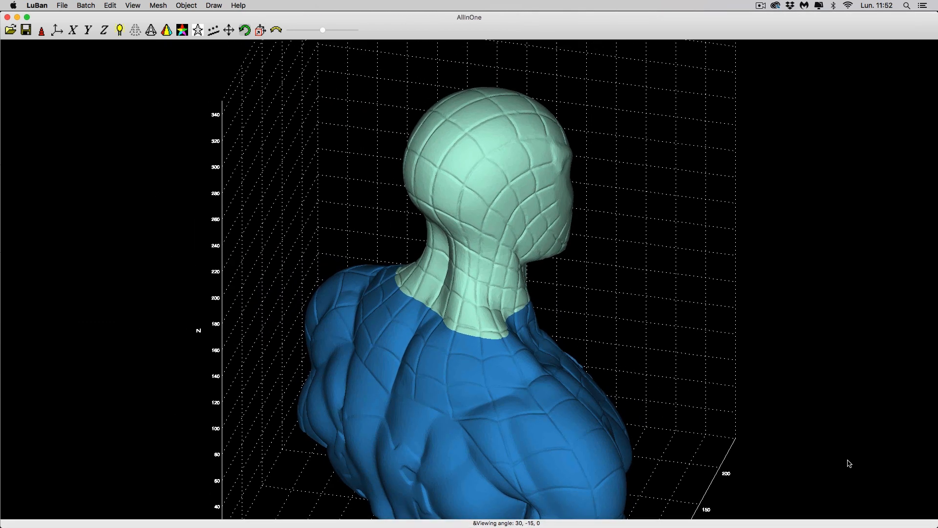
{"action": "left_click_drag", "start_coordinate": [763, 391], "coordinate": [686, 397]}
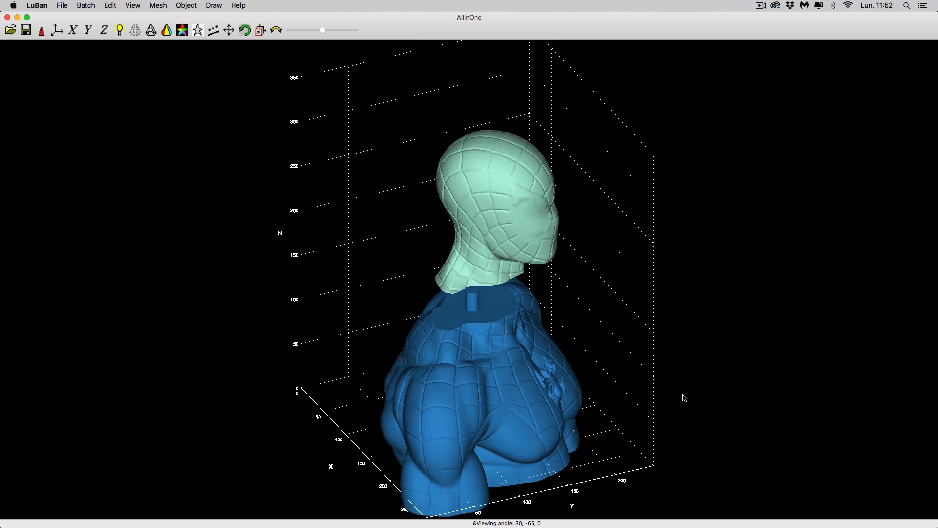
{"action": "left_click_drag", "start_coordinate": [660, 395], "coordinate": [482, 312]}
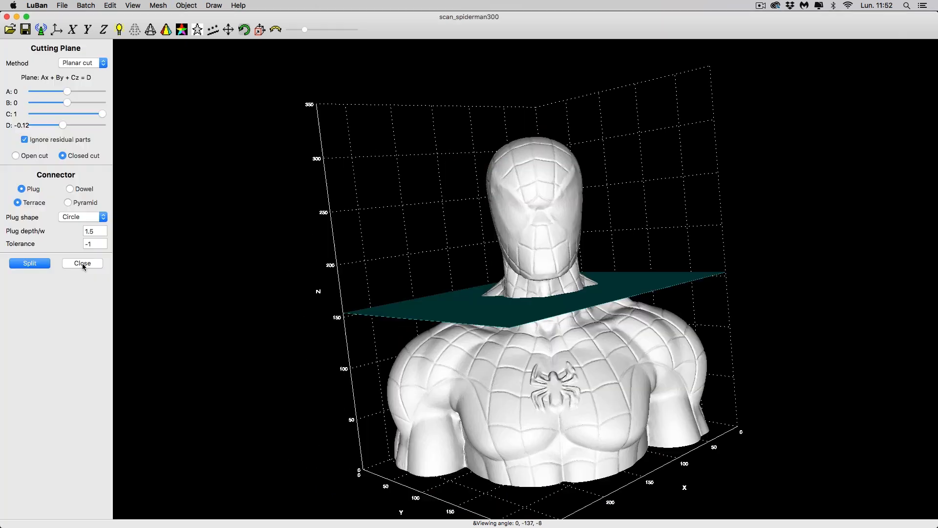
Close the planar split, restart Split on the whole bust, and choose the Grid cut method.
{"action": "left_click", "coordinate": [78, 263]}
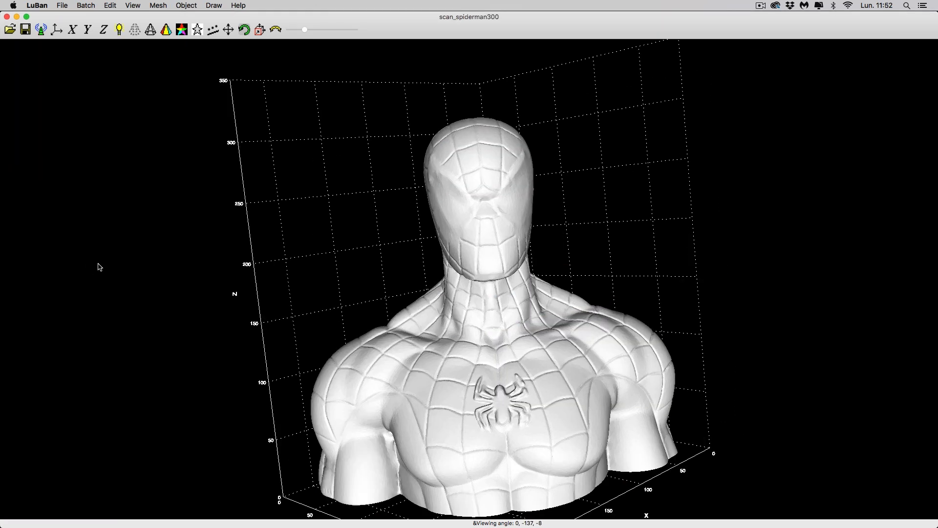
{"action": "left_click", "coordinate": [158, 5]}
{"action": "left_click", "coordinate": [177, 119]}
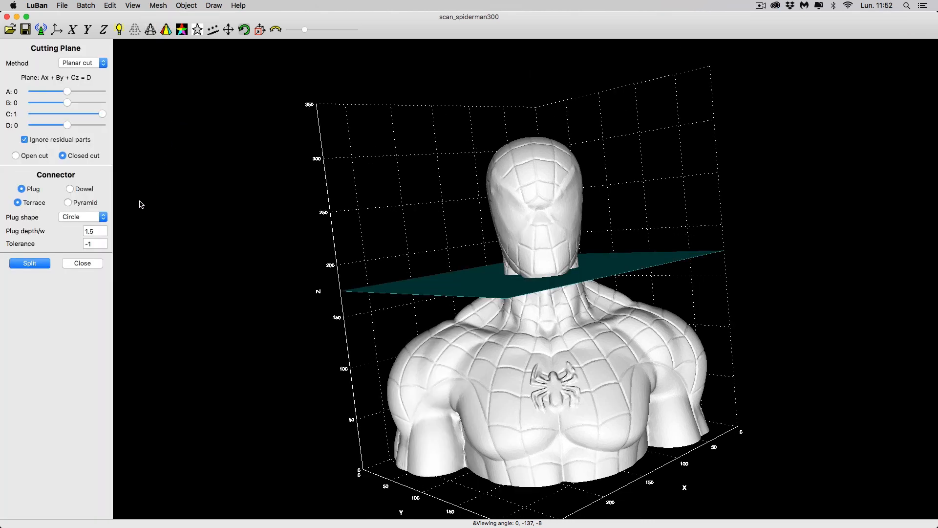
{"action": "left_click", "coordinate": [101, 62]}
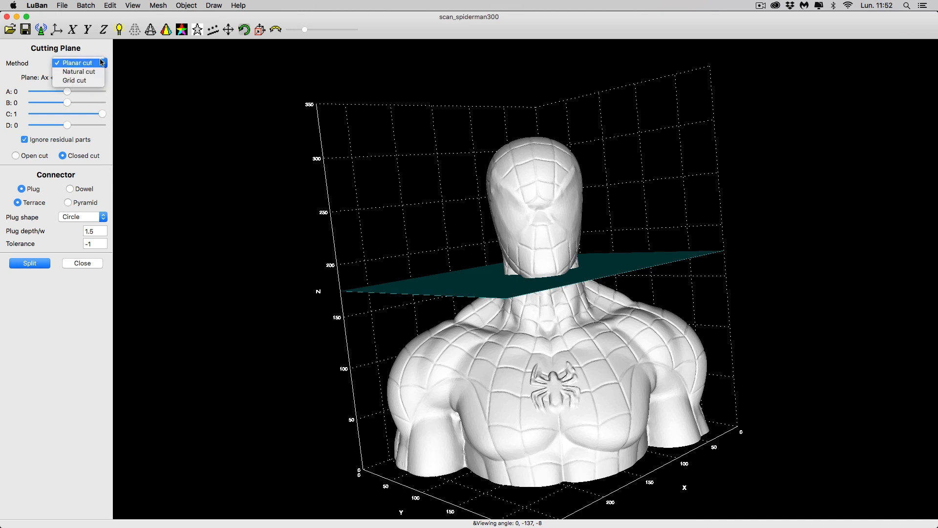
{"action": "left_click", "coordinate": [78, 80]}
Set the grid to 2, 2 and 3 sections in X, Y and Z, and split the bust with circular terrace plugs.
{"action": "left_click_drag", "start_coordinate": [217, 192], "coordinate": [165, 232]}
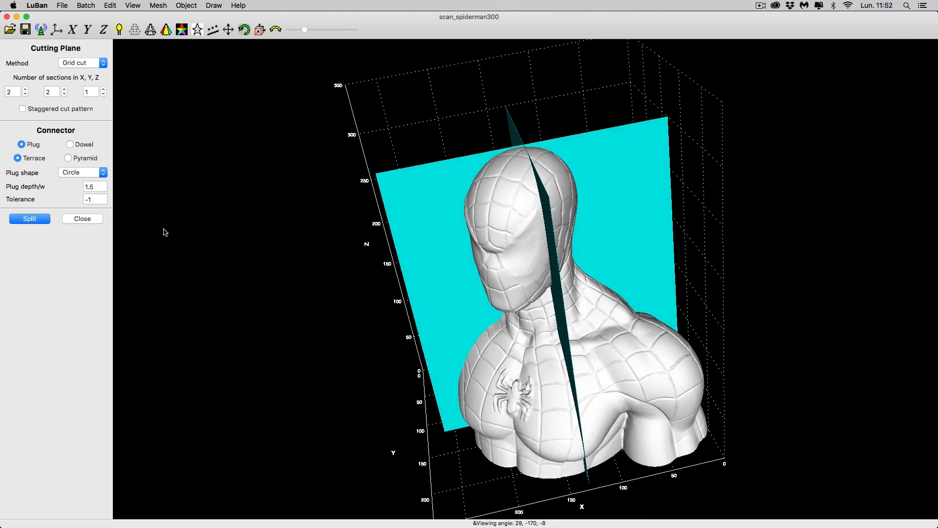
{"action": "left_click", "coordinate": [26, 90]}
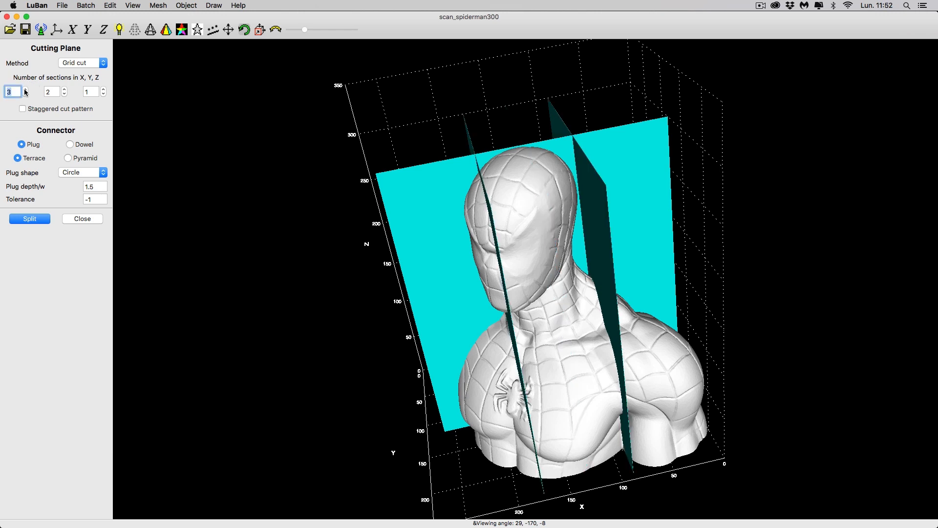
{"action": "left_click", "coordinate": [64, 89]}
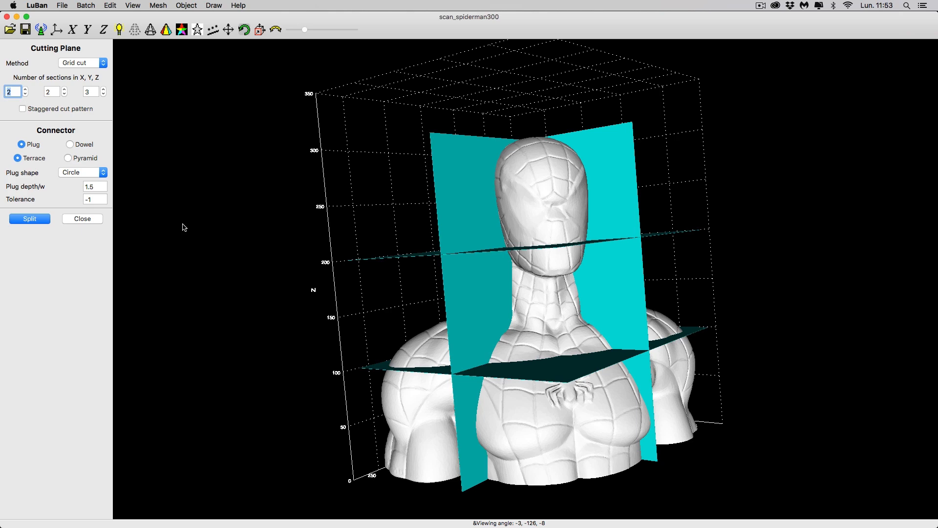
{"action": "left_click_drag", "start_coordinate": [184, 227], "coordinate": [295, 235]}
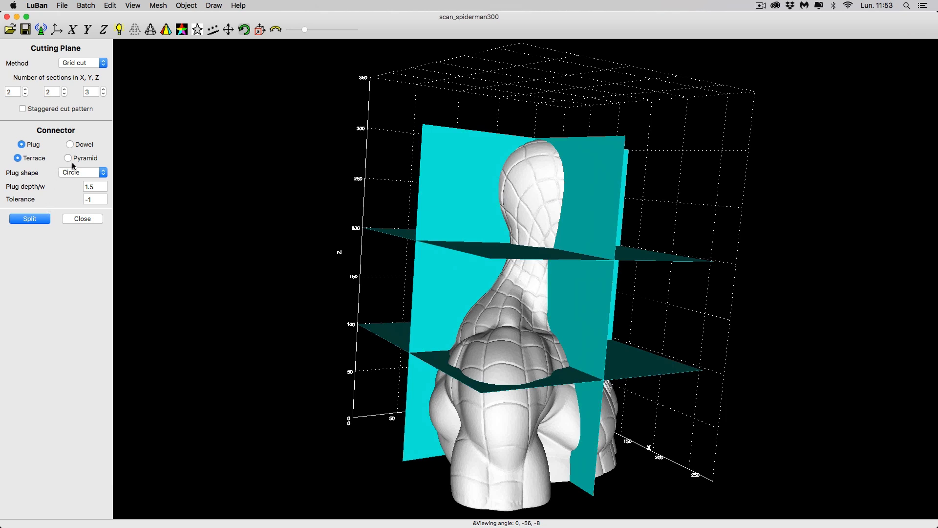
{"action": "left_click", "coordinate": [49, 220]}
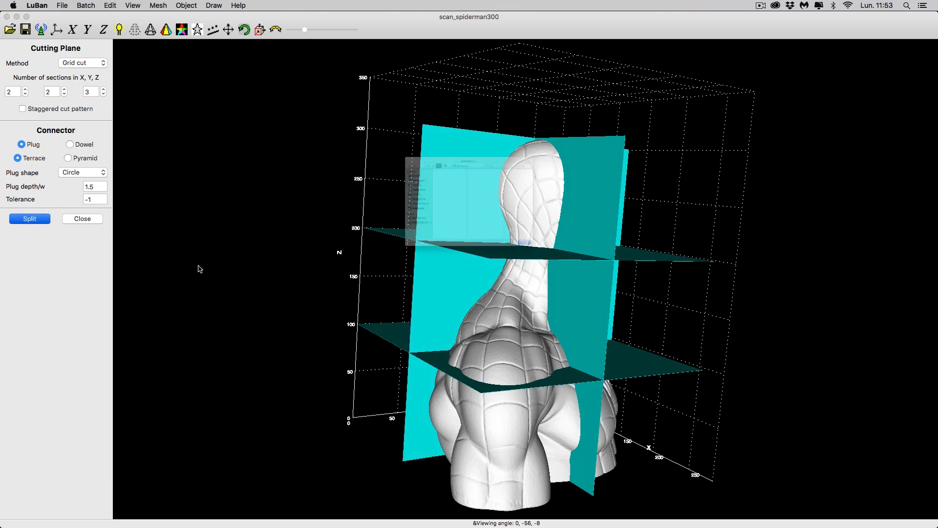
{"action": "left_click", "coordinate": [621, 314]}
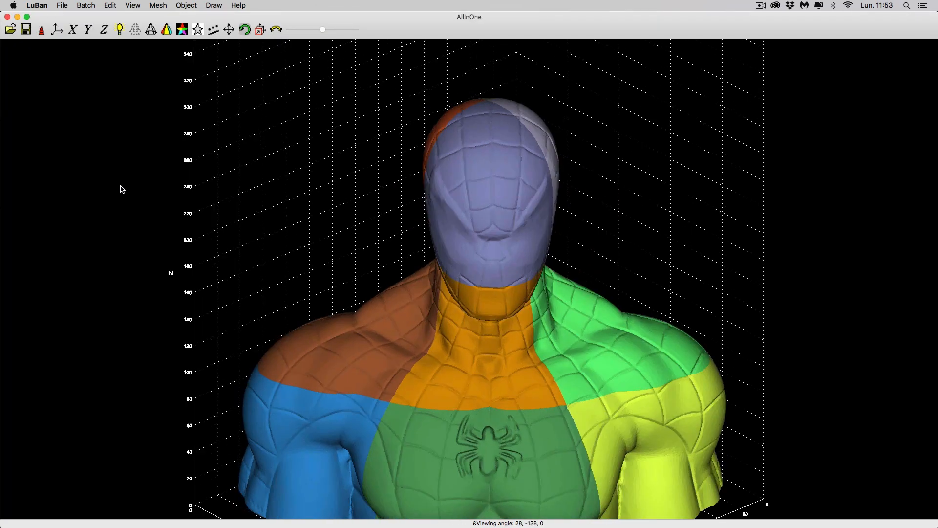
Explode the grid-cut parts and examine their circular plugs and sockets from the side and front.
{"action": "left_click_drag", "start_coordinate": [121, 189], "coordinate": [232, 185]}
{"action": "key", "text": "super+e"}
{"action": "key", "text": "super+e"}
{"action": "key", "text": "super+e"}
{"action": "key", "text": "super+e"}
{"action": "key", "text": "super+e"}
{"action": "key", "text": "super+e"}
{"action": "key", "text": "super+e"}
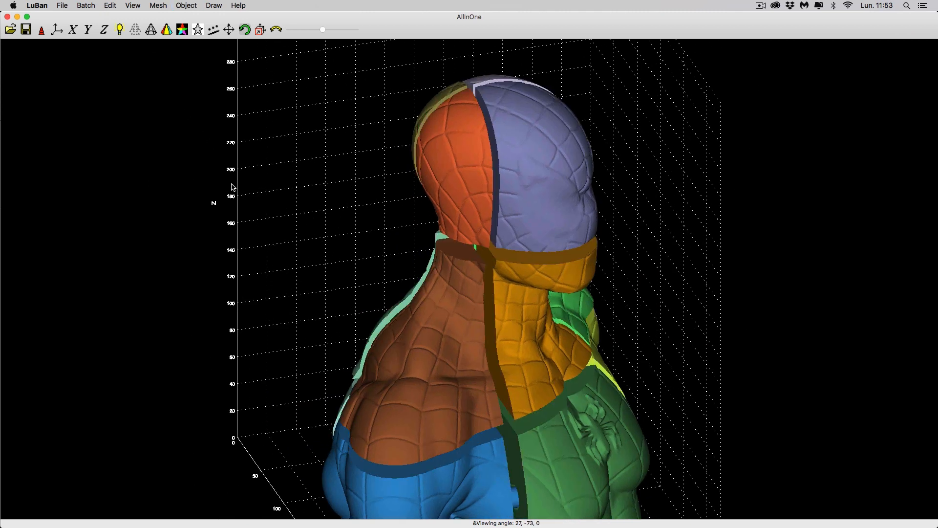
{"action": "scroll", "coordinate": [351, 250], "scroll_direction": "down", "scroll_amount": 5}
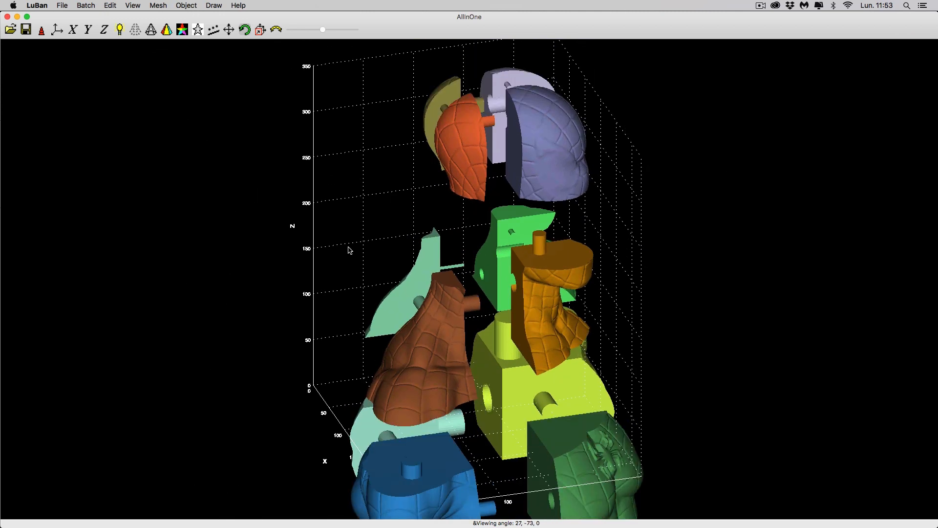
{"action": "key", "text": "super+e"}
{"action": "key", "text": "super+e"}
{"action": "left_click_drag", "start_coordinate": [660, 274], "coordinate": [557, 286]}
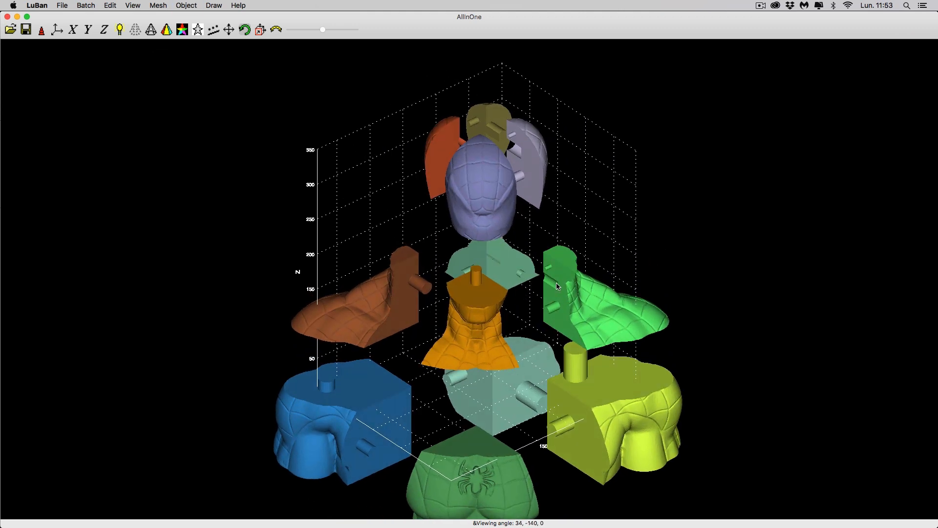
Bring the exploded grid-cut parts back together into the assembled bust.
{"action": "key", "text": "super+i"}
{"action": "key", "text": "super+i"}
{"action": "key", "text": "super+i"}
{"action": "key", "text": "super+i"}
{"action": "key", "text": "super+i"}
{"action": "key", "text": "super+i"}
{"action": "key", "text": "super+i"}
{"action": "key", "text": "super+i"}
{"action": "key", "text": "super+i"}
{"action": "key", "text": "super+i"}
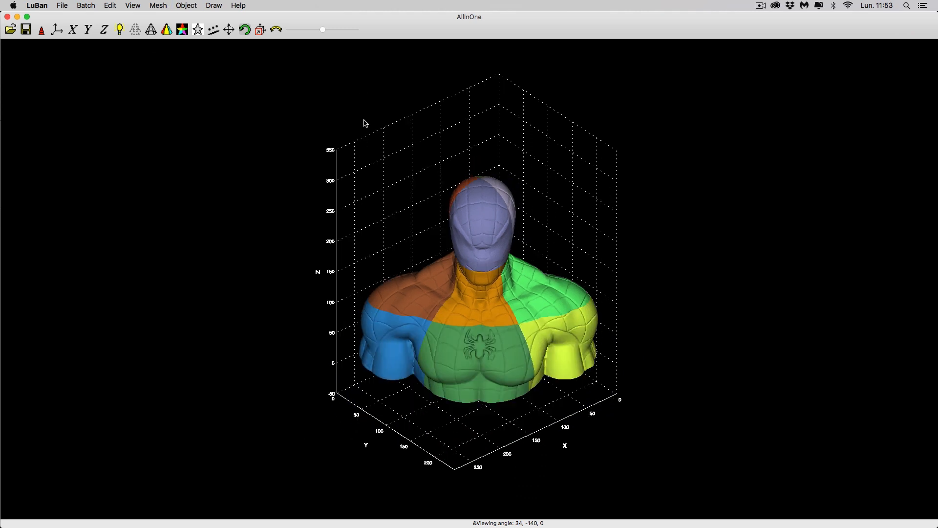
Show the grid-cut parts transparently, go through them one by one from first to last, and return to the solid assembled view.
{"action": "key", "text": "super+b"}
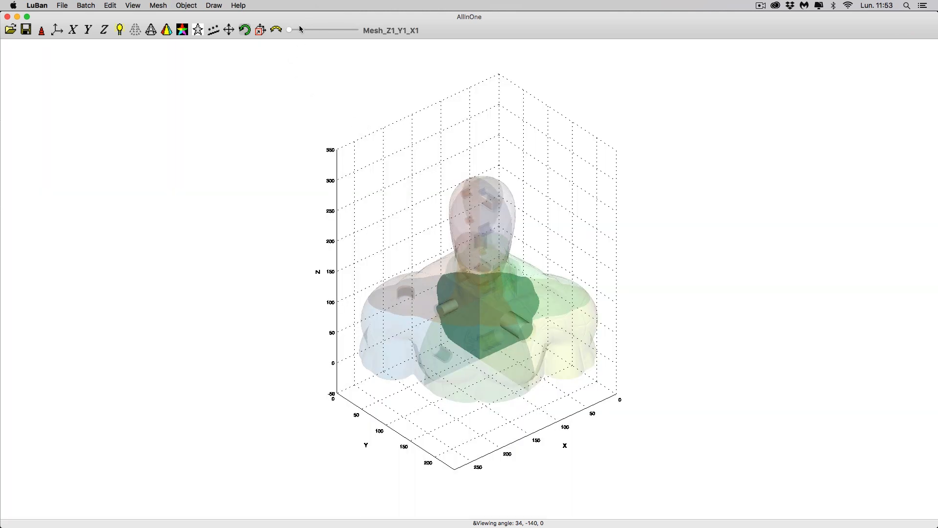
{"action": "left_click_drag", "start_coordinate": [289, 30], "coordinate": [339, 30]}
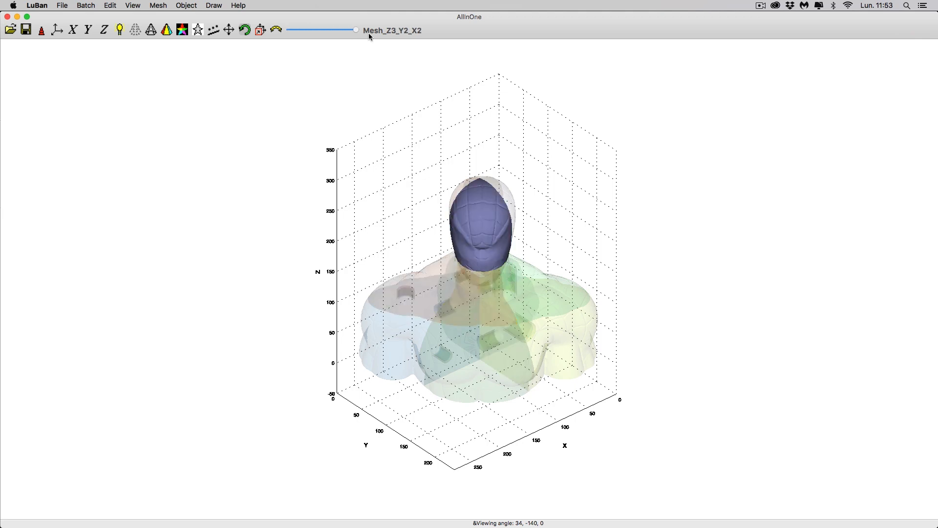
{"action": "left_click_drag", "start_coordinate": [356, 30], "coordinate": [281, 34]}
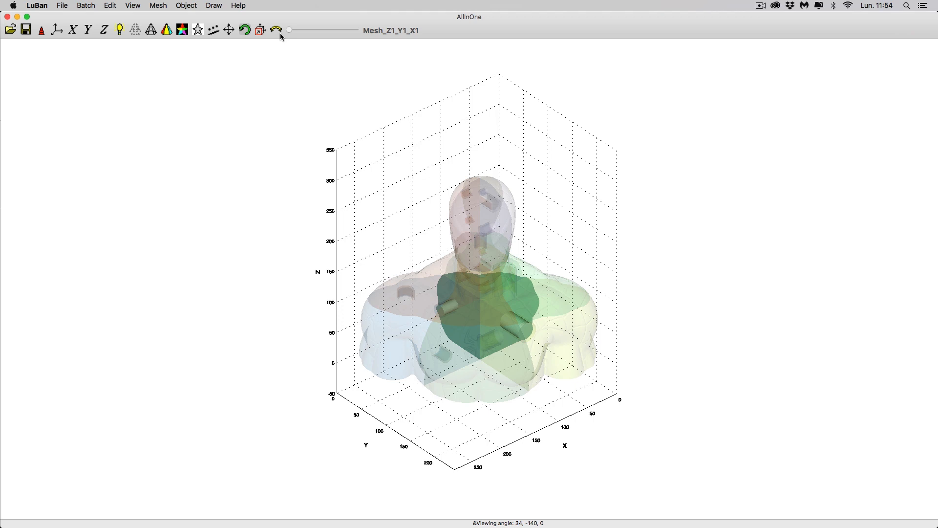
{"action": "left_click", "coordinate": [297, 64]}
{"action": "left_click_drag", "start_coordinate": [350, 138], "coordinate": [317, 82]}
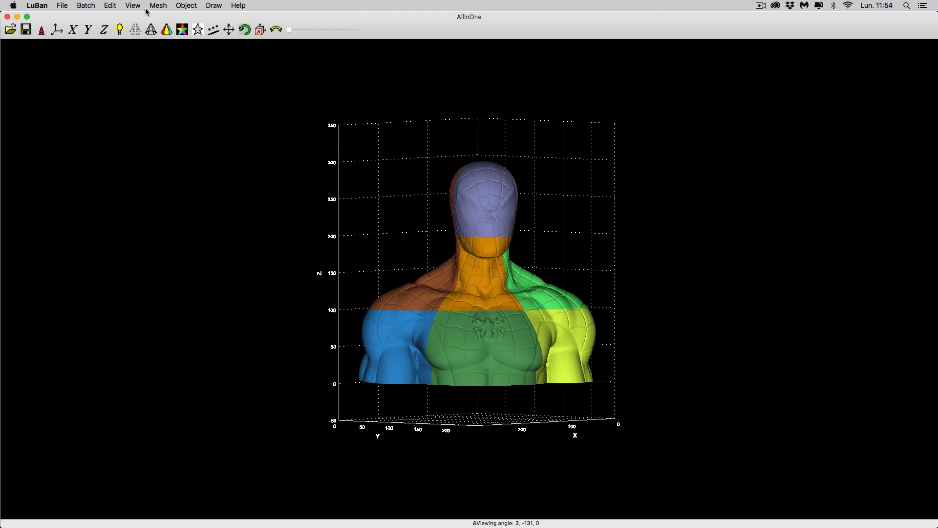
Close the grid-cut result and the Split tool, returning to a front view of the whole Spider-Man bust.
{"action": "left_click", "coordinate": [7, 17]}
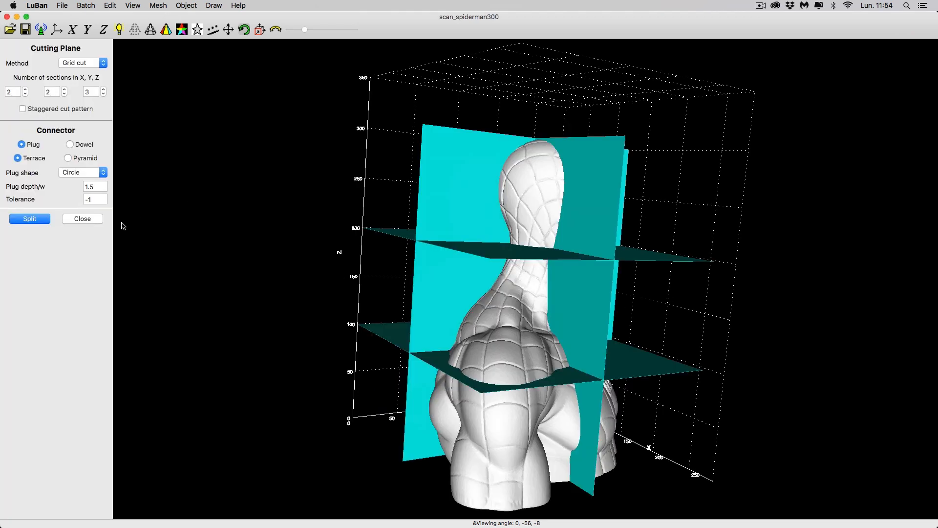
{"action": "left_click", "coordinate": [90, 218]}
{"action": "mouse_move", "coordinate": [622, 267]}
{"action": "left_mouse_down"}
{"action": "mouse_move", "coordinate": [482, 258]}
{"action": "mouse_move", "coordinate": [576, 226]}
{"action": "mouse_move", "coordinate": [513, 251]}
{"action": "mouse_move", "coordinate": [398, 341]}
{"action": "mouse_move", "coordinate": [430, 304]}
{"action": "mouse_move", "coordinate": [609, 274]}
{"action": "mouse_move", "coordinate": [618, 281]}
{"action": "left_mouse_up"}
{"action": "left_click_drag", "start_coordinate": [683, 328], "coordinate": [230, 182]}
Apply Zero Z base to the Spider-Man bust and check its base from below and above.
{"action": "left_click", "coordinate": [160, 5]}
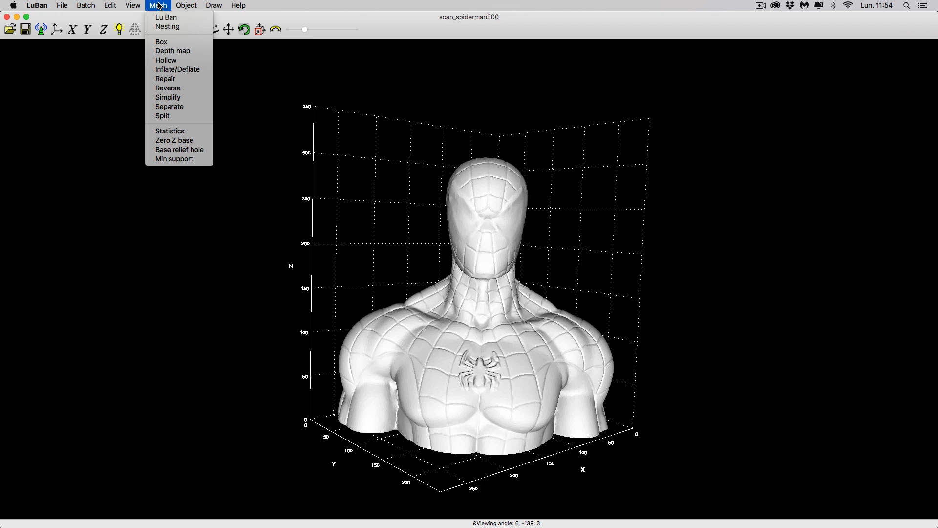
{"action": "left_click", "coordinate": [179, 140]}
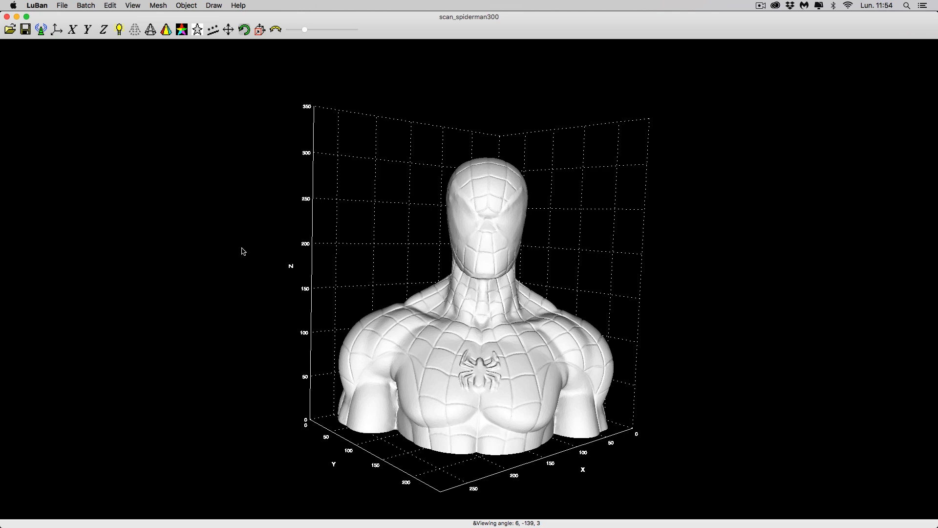
{"action": "left_click_drag", "start_coordinate": [352, 260], "coordinate": [346, 233]}
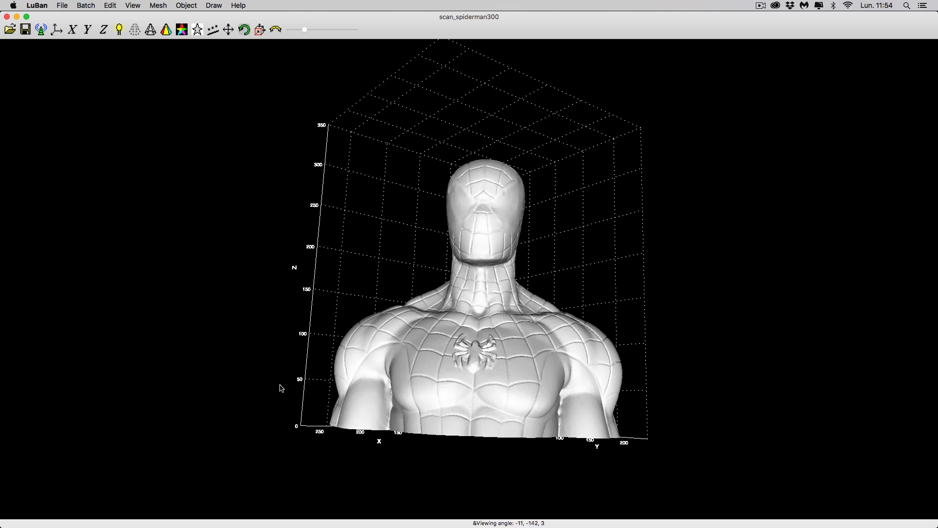
{"action": "left_click_drag", "start_coordinate": [281, 389], "coordinate": [283, 417]}
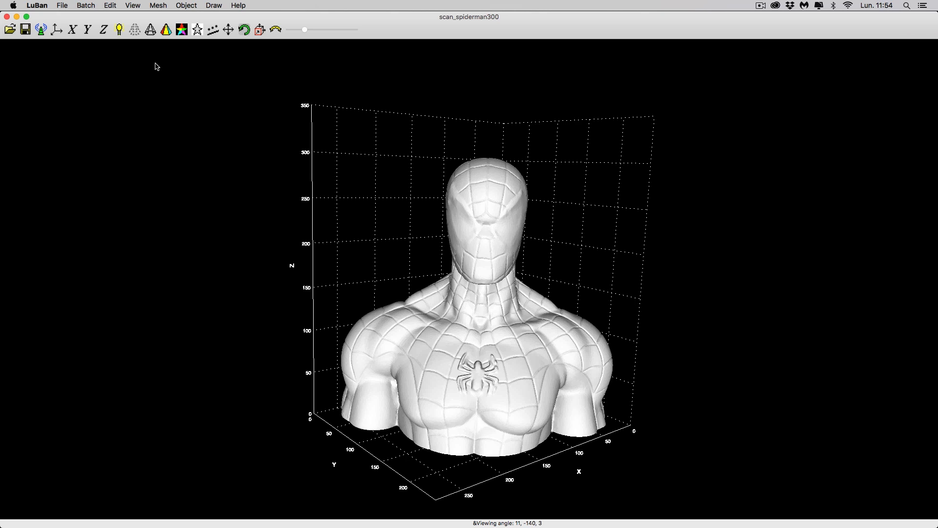
{"action": "left_click", "coordinate": [161, 7]}
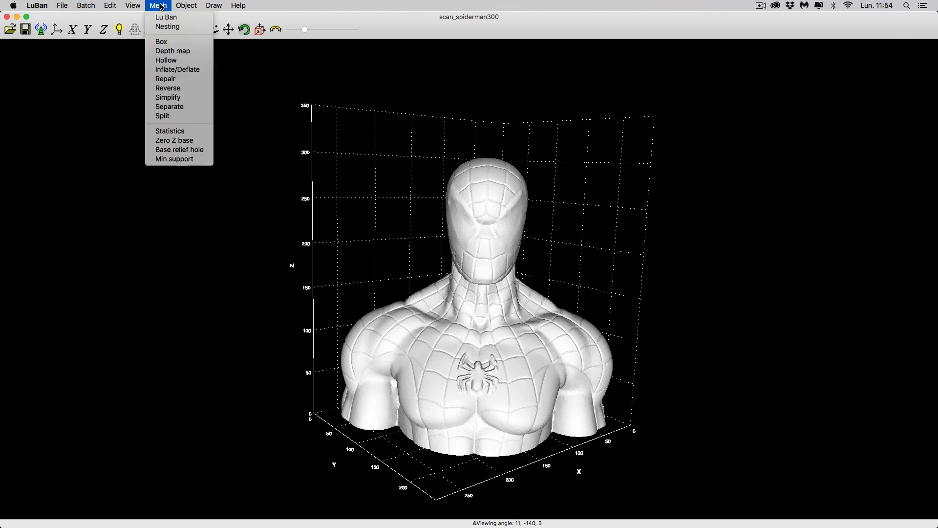
{"action": "mouse_move", "coordinate": [179, 7]}
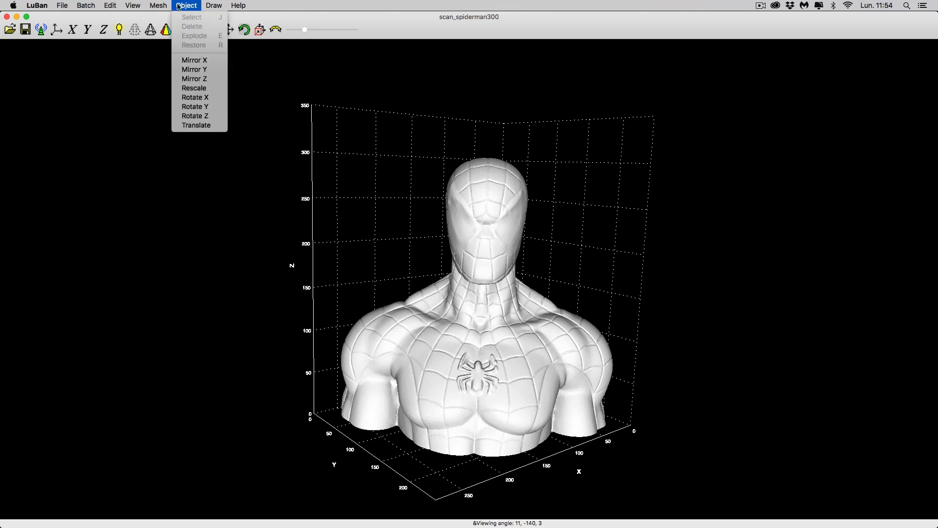
{"action": "left_click", "coordinate": [212, 72]}
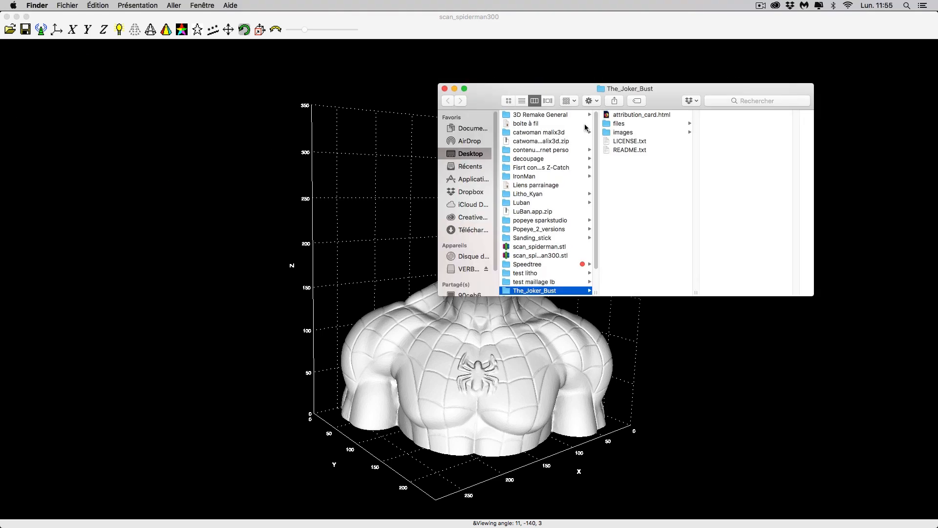
Open the jokerpaid model from the The_Joker_Bust folder in its own window and enlarge that window to full size.
{"action": "left_click_drag", "start_coordinate": [728, 93], "coordinate": [0, 122]}
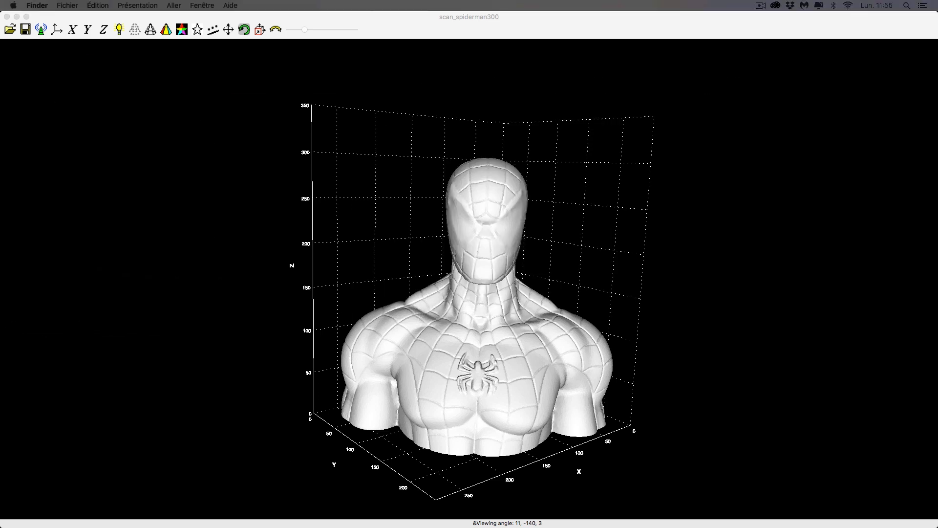
{"action": "left_click_drag", "start_coordinate": [0, 198], "coordinate": [251, 211]}
{"action": "left_click_drag", "start_coordinate": [279, 73], "coordinate": [65, 13]}
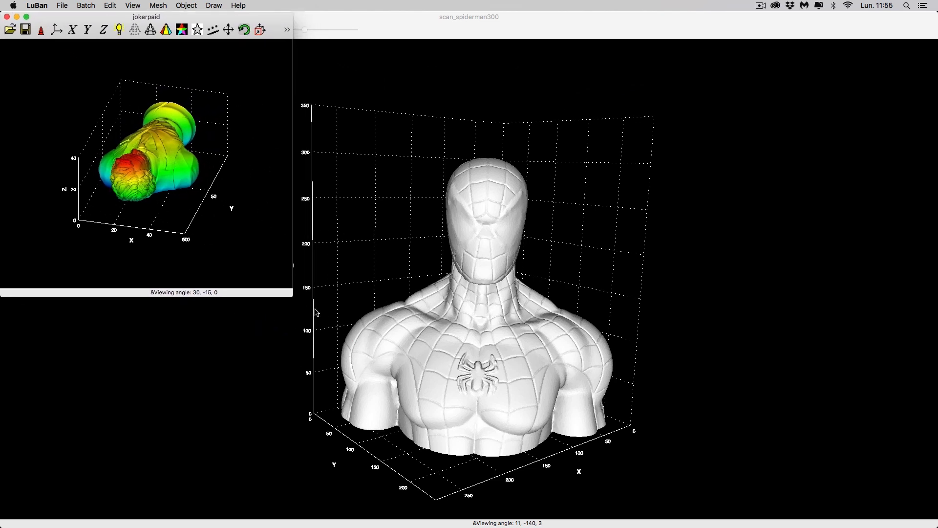
{"action": "left_click_drag", "start_coordinate": [303, 298], "coordinate": [931, 520]}
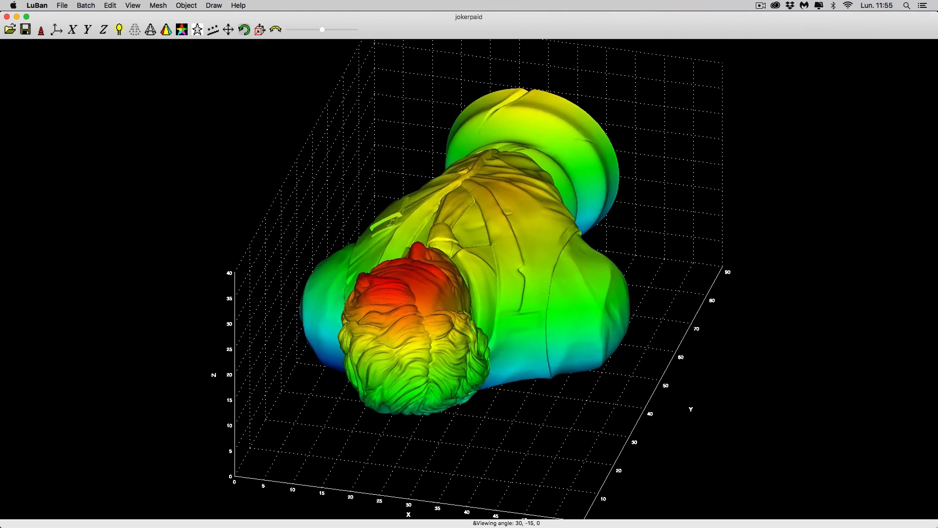
Rotate the Joker bust 90 degrees about the X axis so it stands upright, and view it from the front.
{"action": "left_click_drag", "start_coordinate": [685, 420], "coordinate": [534, 407]}
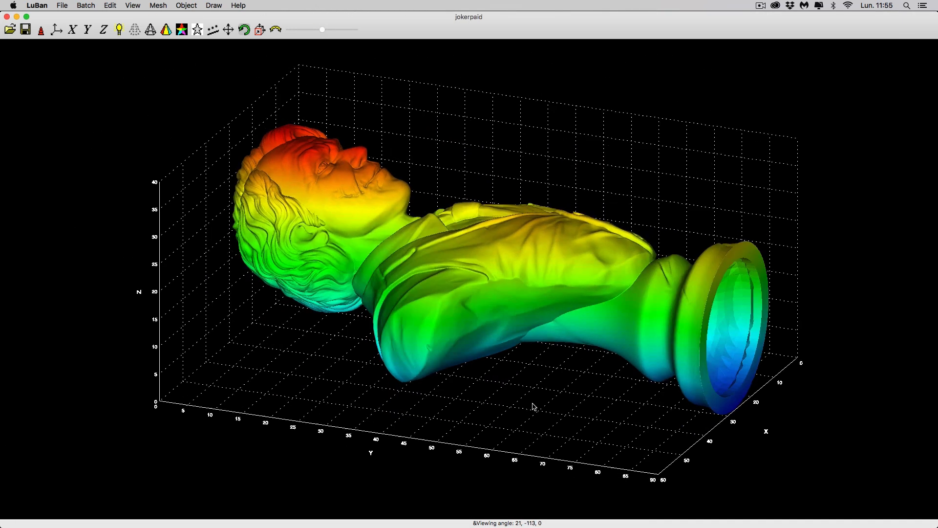
{"action": "left_click", "coordinate": [184, 6]}
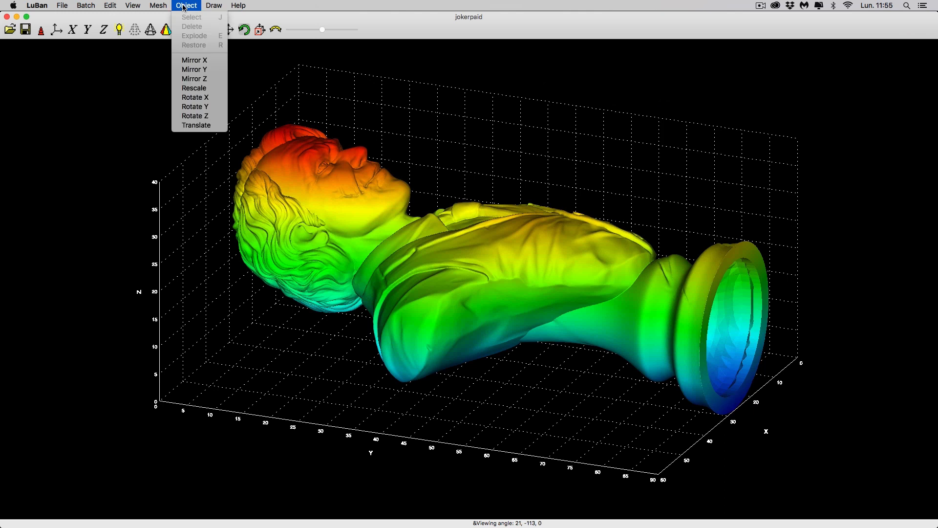
{"action": "left_click", "coordinate": [200, 98]}
{"action": "left_click", "coordinate": [517, 317]}
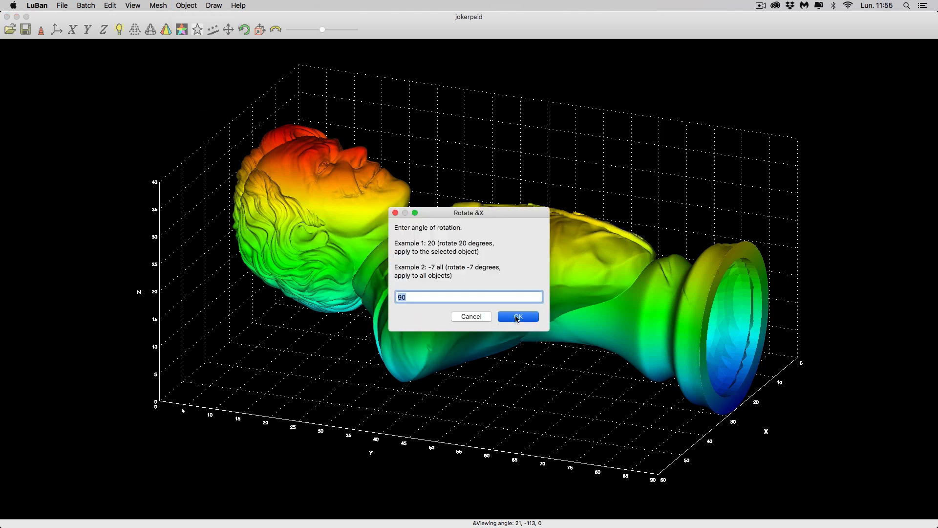
{"action": "left_click_drag", "start_coordinate": [603, 397], "coordinate": [516, 374]}
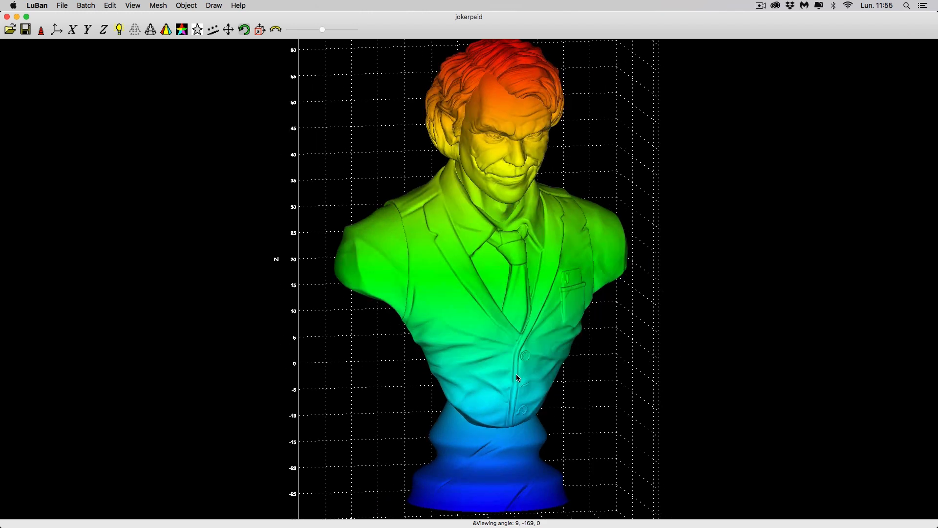
{"action": "mouse_move", "coordinate": [562, 404]}
{"action": "left_mouse_down"}
{"action": "mouse_move", "coordinate": [557, 389]}
{"action": "mouse_move", "coordinate": [555, 401]}
{"action": "left_mouse_up"}
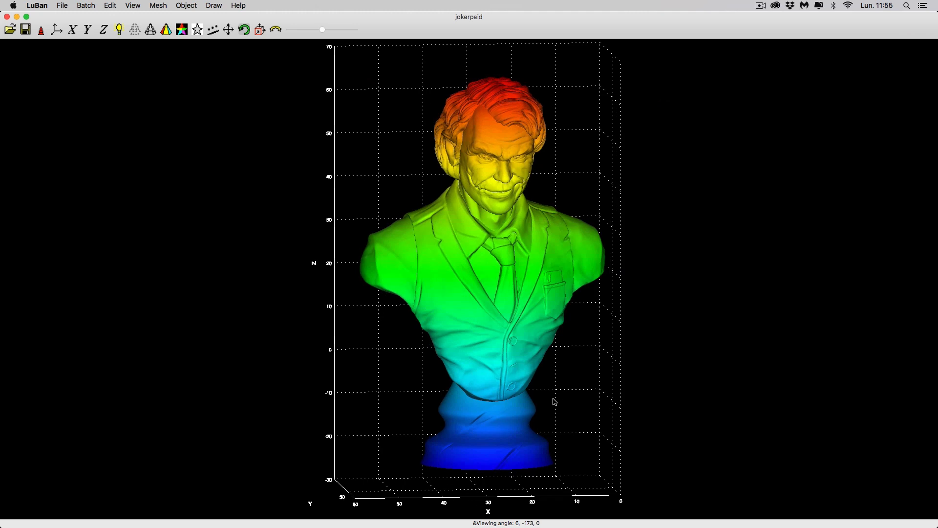
Apply Zero Z base so the Joker bust's pedestal sits at Z zero.
{"action": "left_click", "coordinate": [182, 5]}
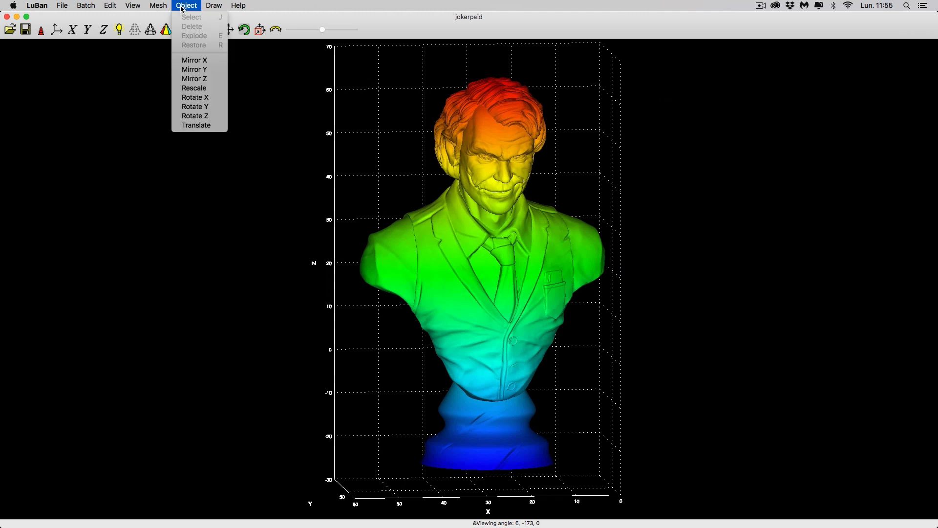
{"action": "mouse_move", "coordinate": [165, 6]}
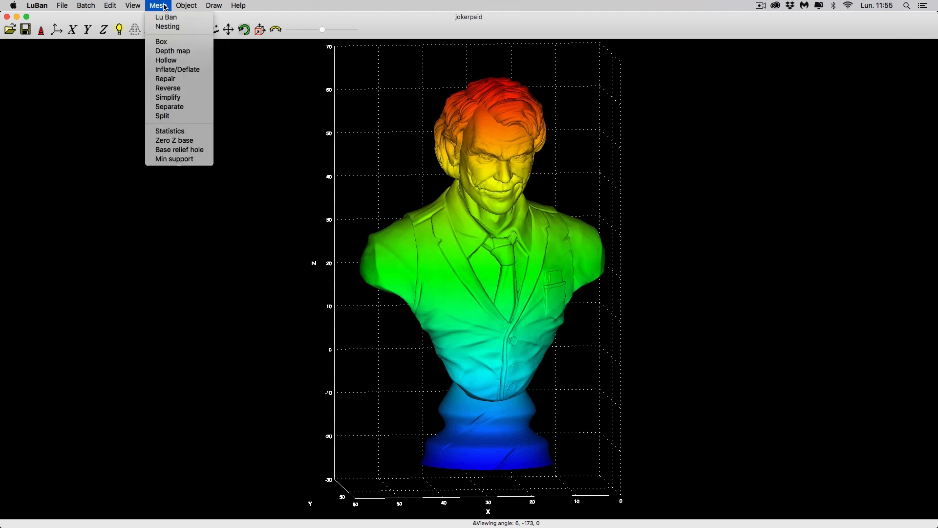
{"action": "left_click", "coordinate": [172, 141]}
{"action": "mouse_move", "coordinate": [389, 372]}
{"action": "left_mouse_down"}
{"action": "mouse_move", "coordinate": [456, 385]}
{"action": "mouse_move", "coordinate": [383, 371]}
{"action": "left_mouse_up"}
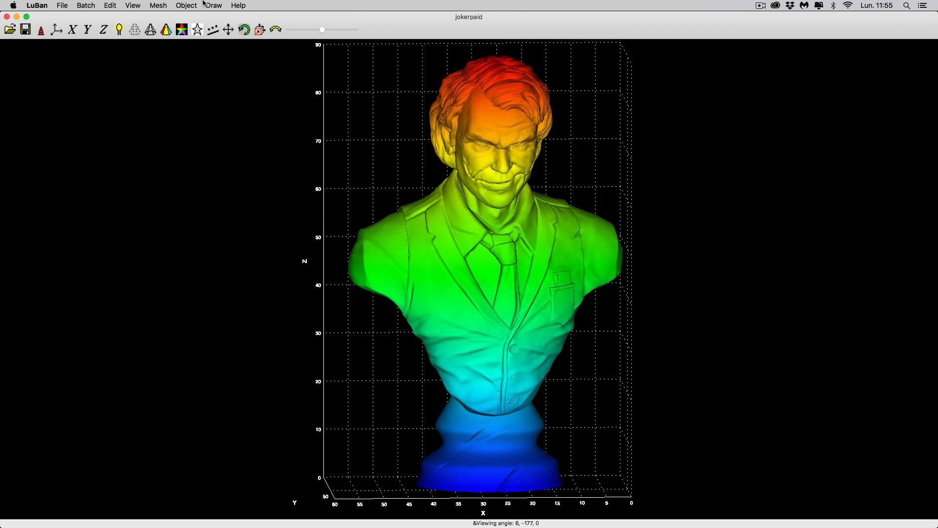
Start the Lu Ban tool on the Joker bust and view the model inside the 200 mm print volume.
{"action": "left_click", "coordinate": [186, 6]}
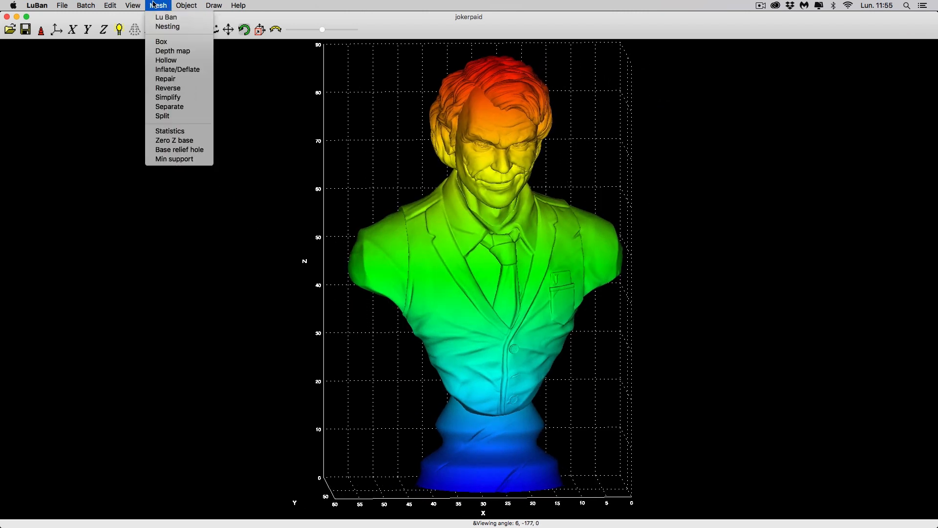
{"action": "left_click", "coordinate": [164, 18]}
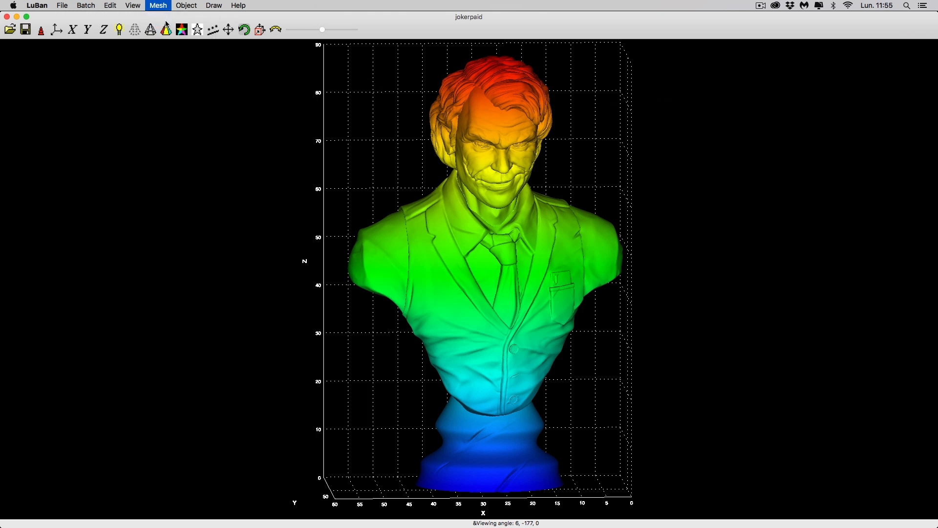
{"action": "left_click", "coordinate": [520, 305]}
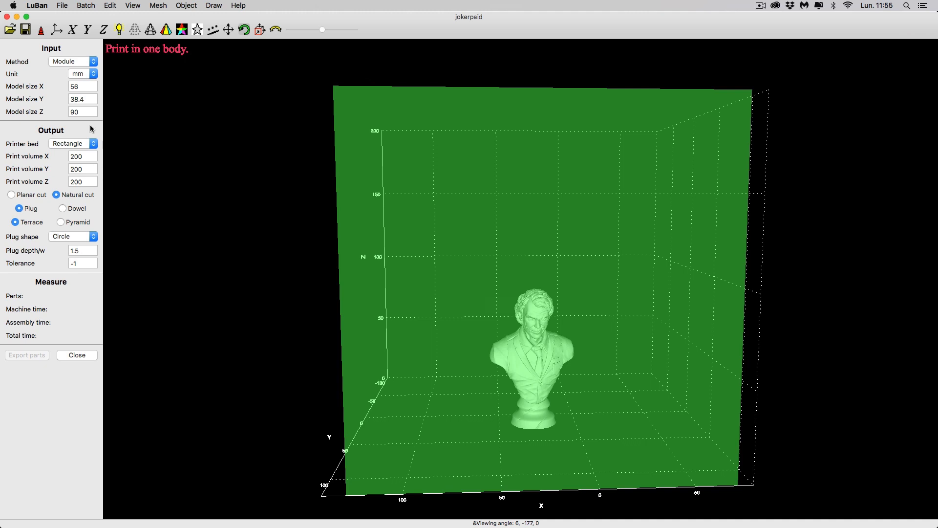
{"action": "scroll", "coordinate": [484, 318], "scroll_direction": "up", "scroll_amount": 1}
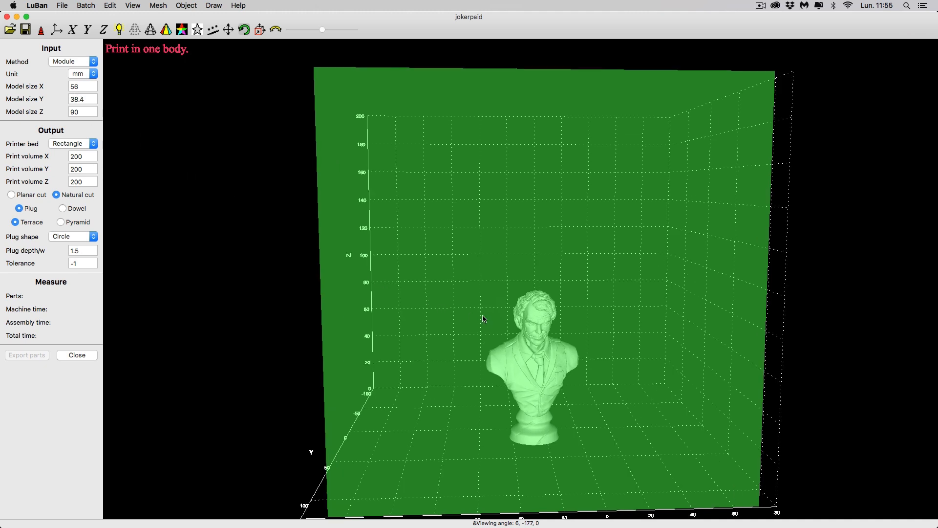
{"action": "scroll", "coordinate": [532, 284], "scroll_direction": "down", "scroll_amount": 4}
{"action": "left_click_drag", "start_coordinate": [303, 319], "coordinate": [157, 151]}
Set the Joker bust's Z size to 350 mm and generate its module parts with natural cuts and circular terrace plugs.
{"action": "double_click", "coordinate": [83, 113]}
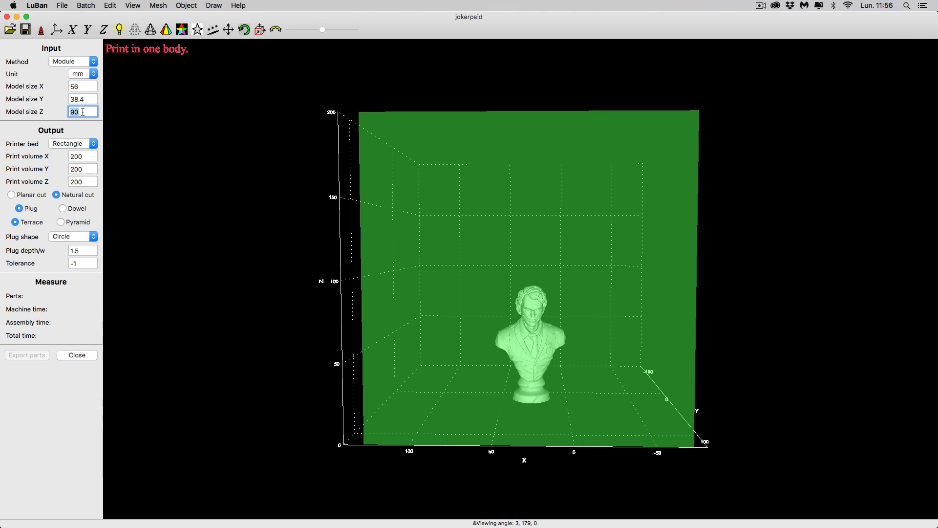
{"action": "type", "text": "350"}
{"action": "key", "text": "Return"}
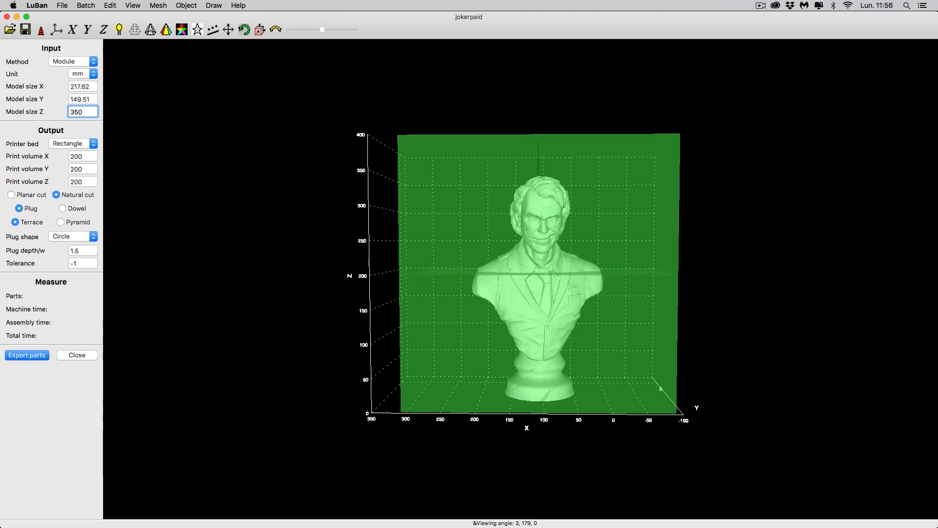
{"action": "left_click_drag", "start_coordinate": [272, 215], "coordinate": [296, 296]}
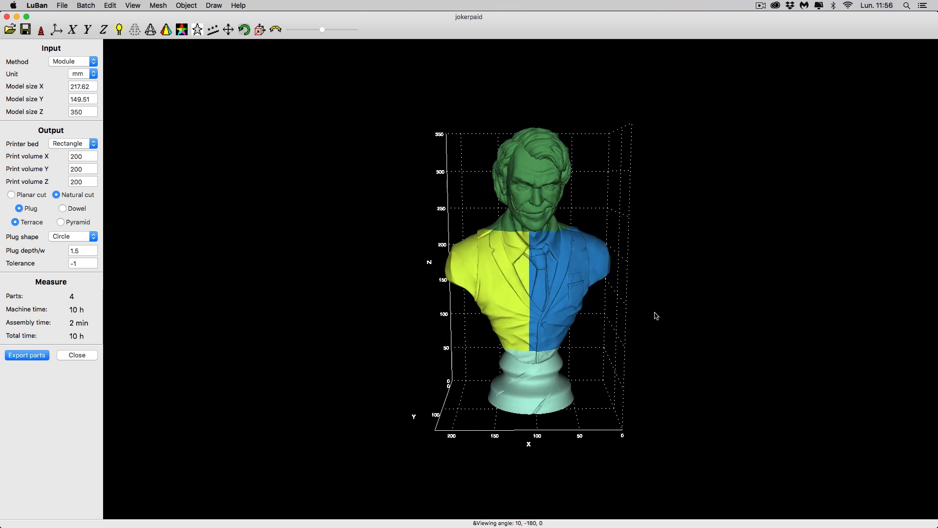
{"action": "left_click_drag", "start_coordinate": [645, 312], "coordinate": [644, 311]}
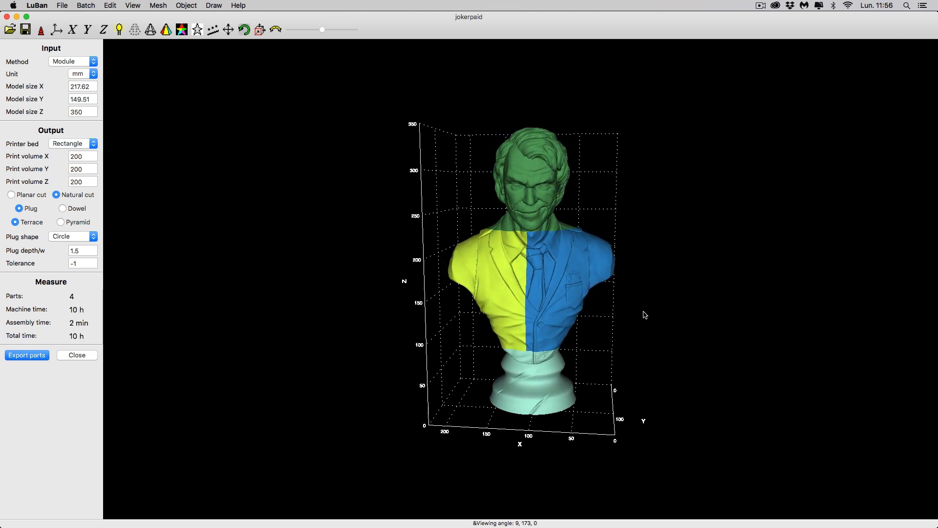
Explode the Joker bust's parts and examine the cut edges and interiors of the two torso halves up close.
{"action": "key", "text": "super+e"}
{"action": "key", "text": "super+e"}
{"action": "key", "text": "super+e"}
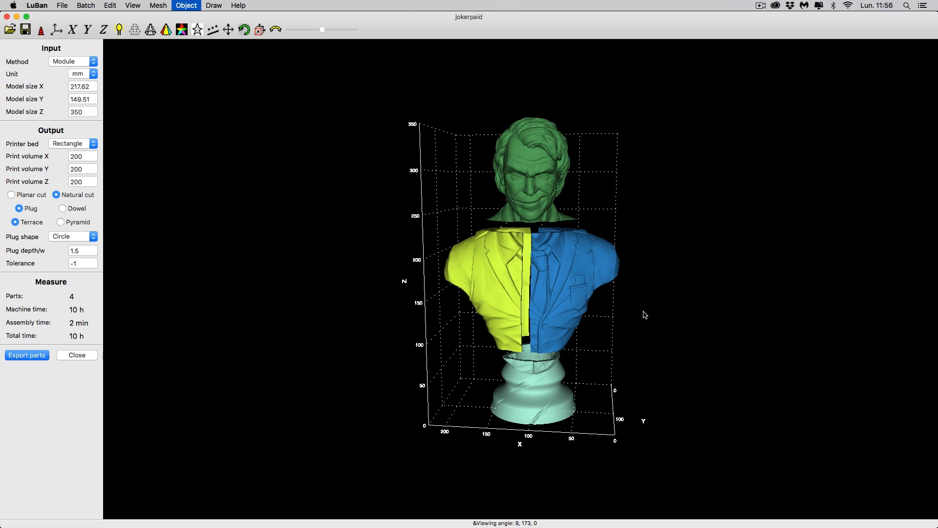
{"action": "left_click_drag", "start_coordinate": [691, 333], "coordinate": [583, 353]}
{"action": "scroll", "coordinate": [522, 310], "scroll_direction": "up", "scroll_amount": 5}
{"action": "scroll", "coordinate": [522, 309], "scroll_direction": "up", "scroll_amount": 5}
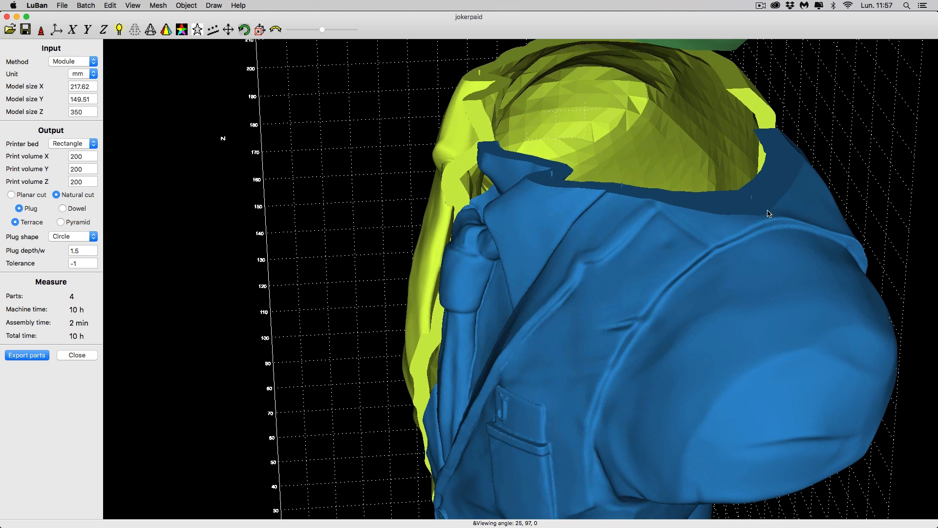
{"action": "left_click_drag", "start_coordinate": [614, 246], "coordinate": [686, 237]}
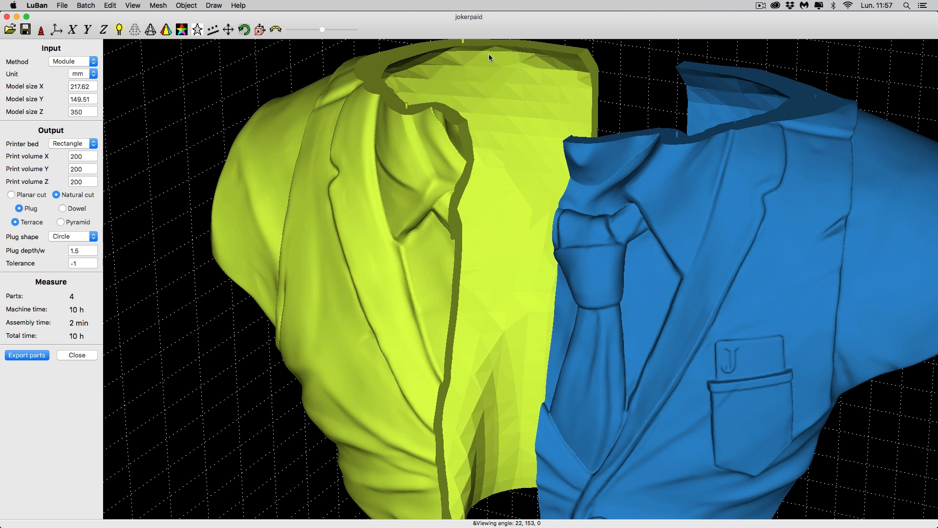
{"action": "scroll", "coordinate": [484, 74], "scroll_direction": "down", "scroll_amount": 3}
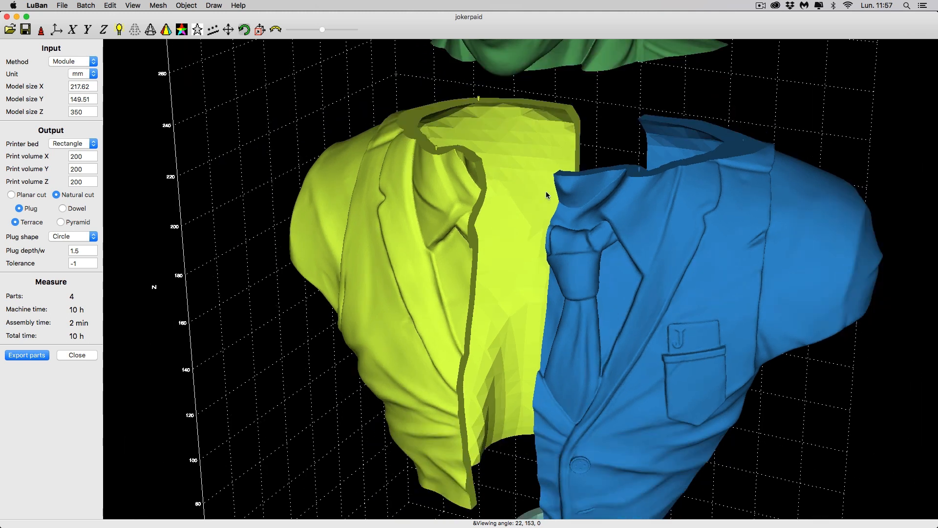
Reassemble the Joker bust's exploded natural-cut parts, view the whole bust, and close the module session.
{"action": "scroll", "coordinate": [547, 195], "scroll_direction": "down", "scroll_amount": 4}
{"action": "left_click_drag", "start_coordinate": [680, 483], "coordinate": [731, 462]}
{"action": "scroll", "coordinate": [710, 448], "scroll_direction": "down", "scroll_amount": 4}
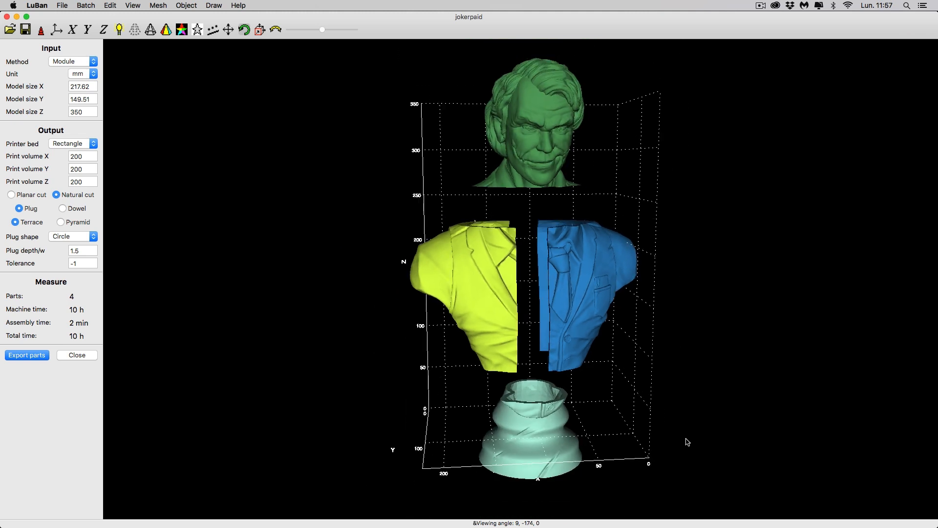
{"action": "left_click", "coordinate": [63, 355]}
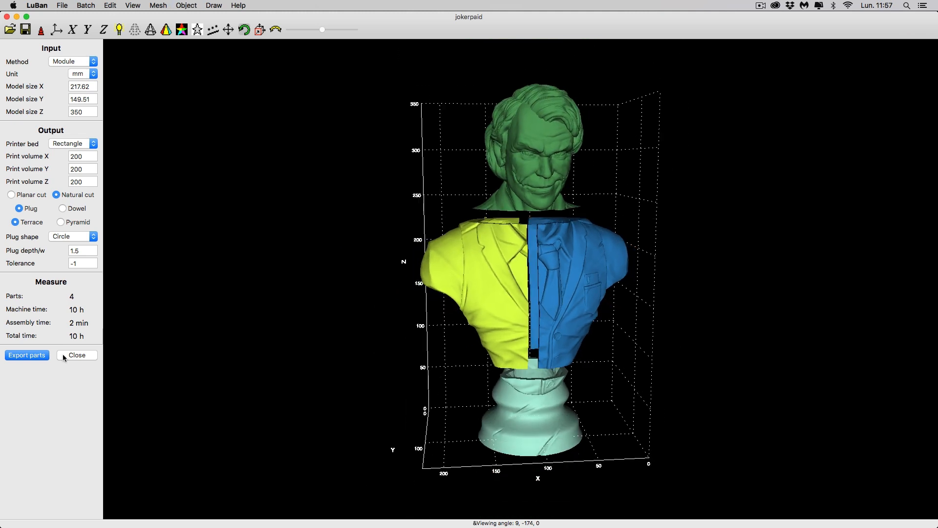
{"action": "left_click_drag", "start_coordinate": [272, 311], "coordinate": [165, 316]}
{"action": "left_click", "coordinate": [77, 355]}
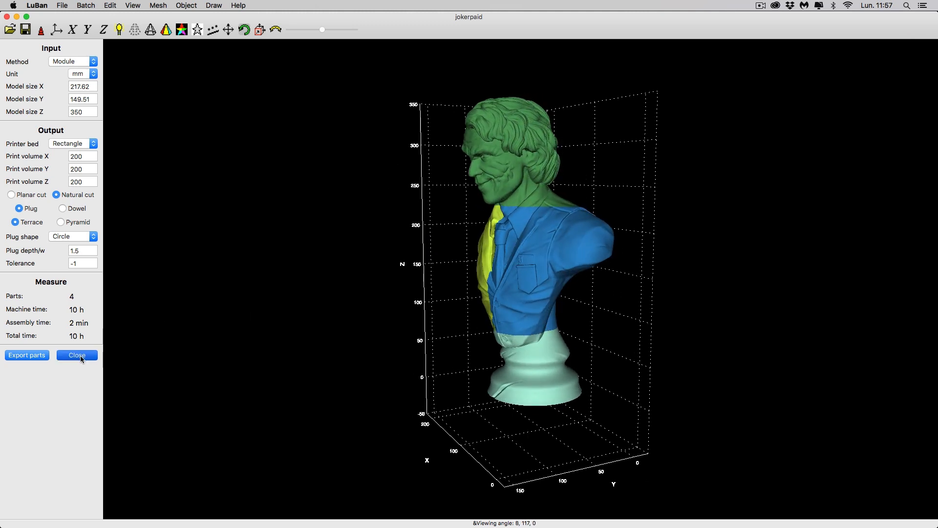
Run Lu Ban on the Joker bust in millimetres with planar cuts and a 350 mm Z size, exporting the parts to the decoupage folder.
{"action": "left_click", "coordinate": [162, 6]}
{"action": "left_click", "coordinate": [143, 145]}
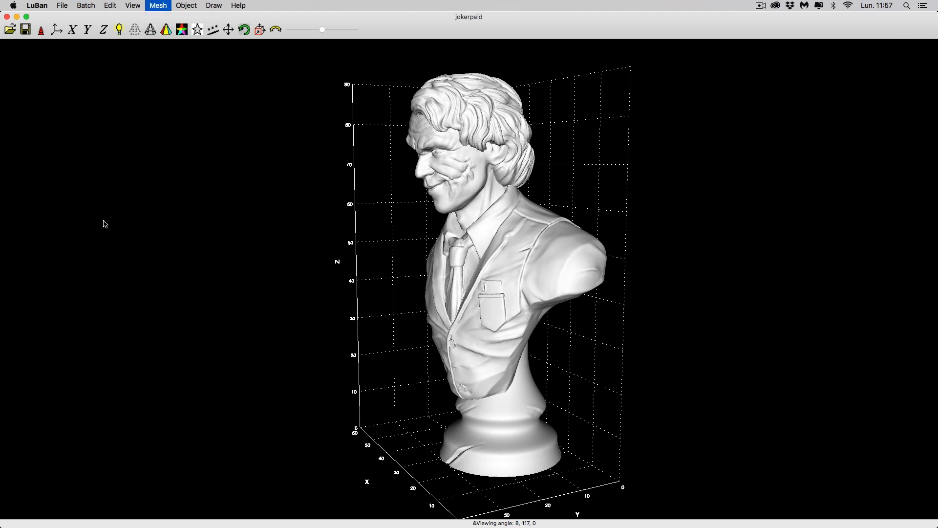
{"action": "left_click", "coordinate": [521, 308]}
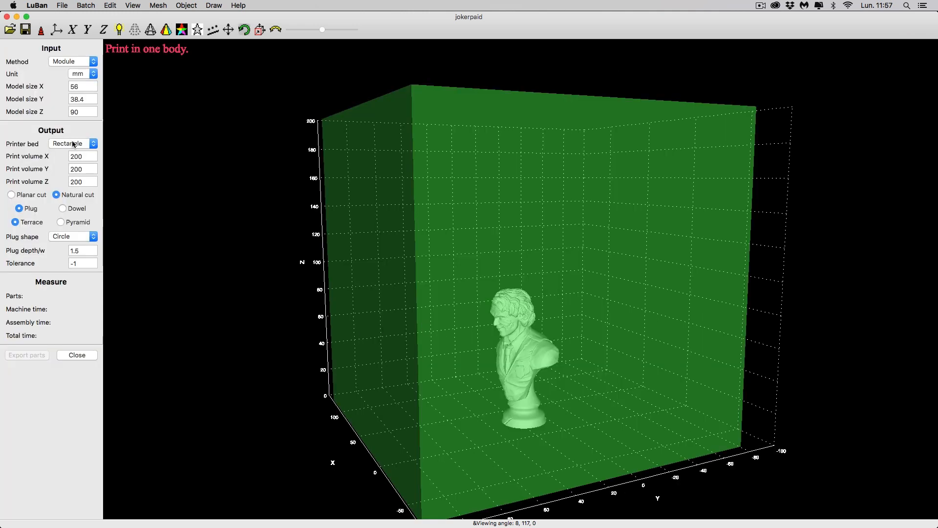
{"action": "left_click", "coordinate": [27, 197]}
{"action": "double_click", "coordinate": [87, 115]}
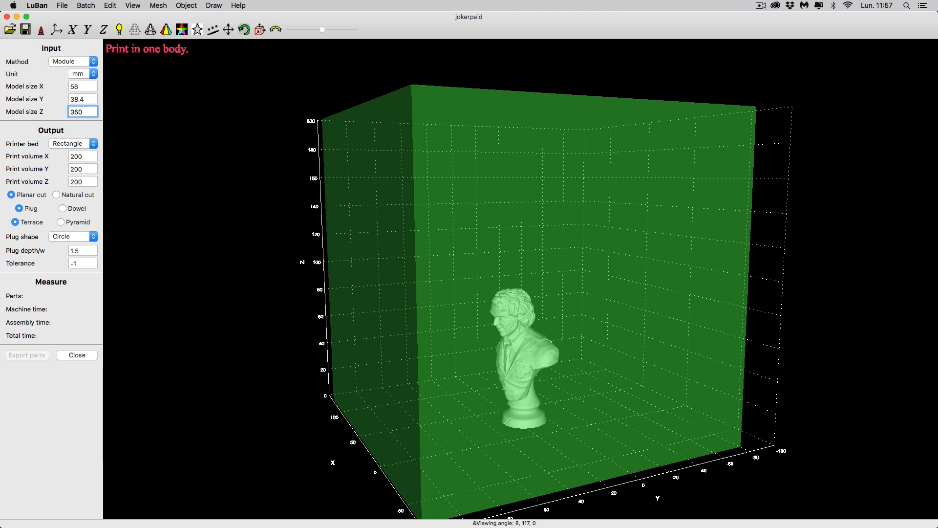
{"action": "key", "text": "Return"}
{"action": "left_click_drag", "start_coordinate": [306, 232], "coordinate": [396, 223]}
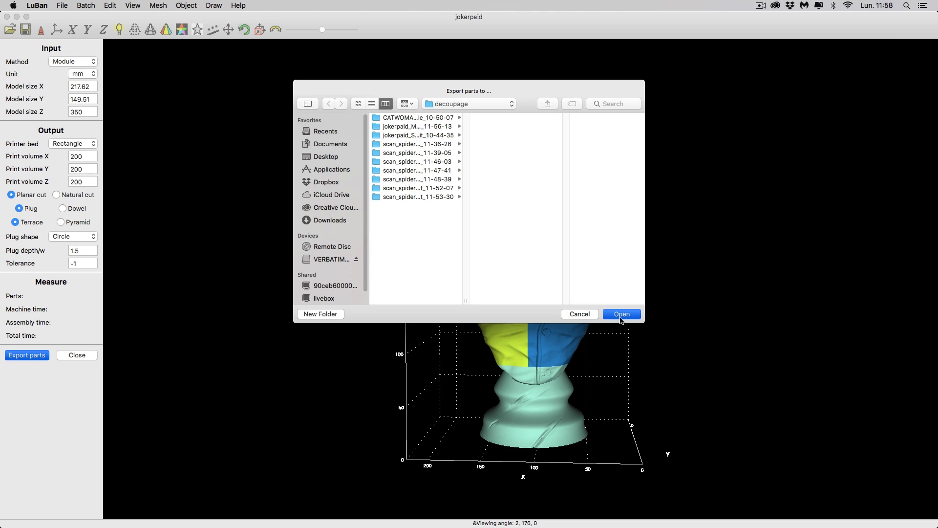
{"action": "left_click", "coordinate": [622, 314]}
Explode the planar-cut Joker parts to examine the torso halves, head and pedestal, reassemble them and close the session.
{"action": "left_click_drag", "start_coordinate": [622, 336], "coordinate": [565, 340]}
{"action": "scroll", "coordinate": [565, 340], "scroll_direction": "up", "scroll_amount": 2}
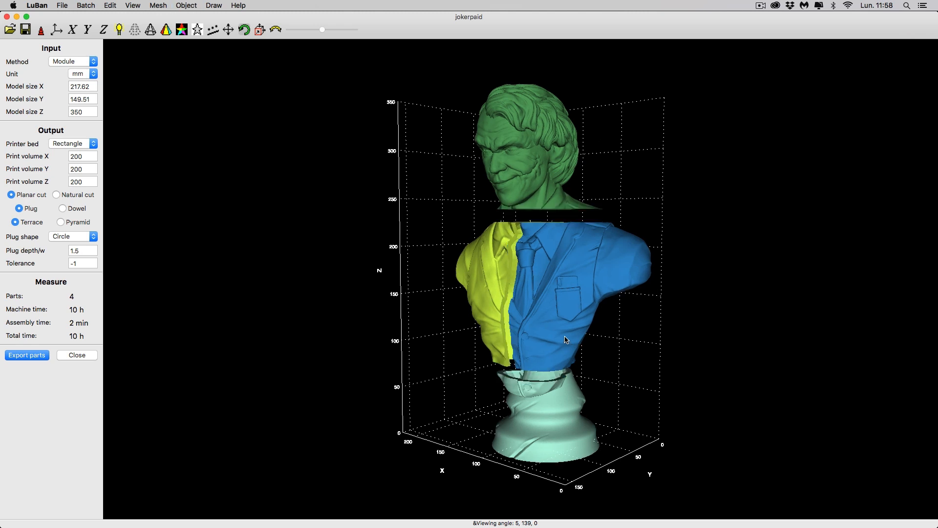
{"action": "scroll", "coordinate": [565, 339], "scroll_direction": "up", "scroll_amount": 3}
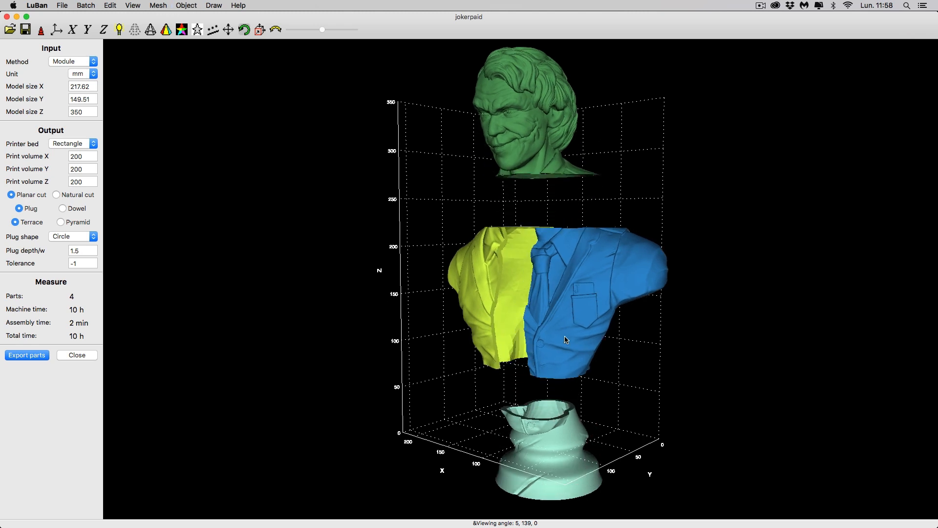
{"action": "left_click_drag", "start_coordinate": [382, 324], "coordinate": [422, 358]}
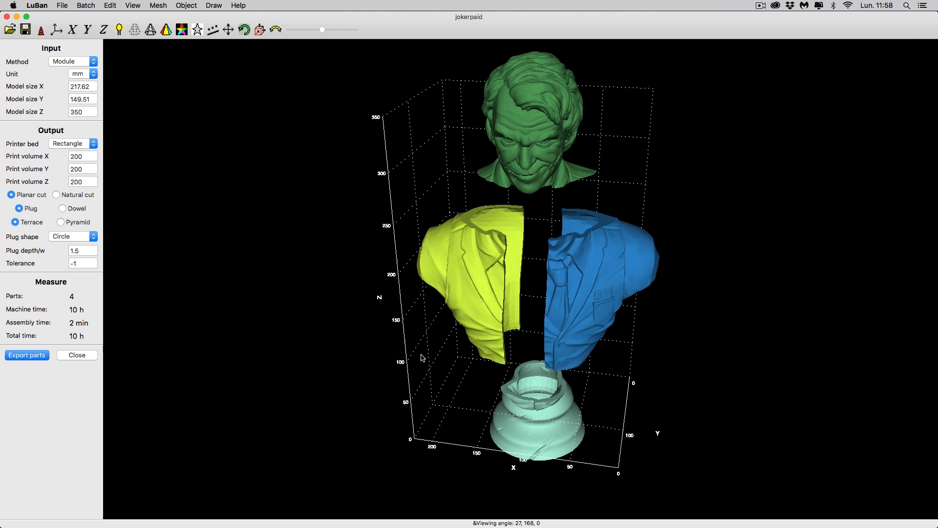
{"action": "scroll", "coordinate": [422, 357], "scroll_direction": "down", "scroll_amount": 5}
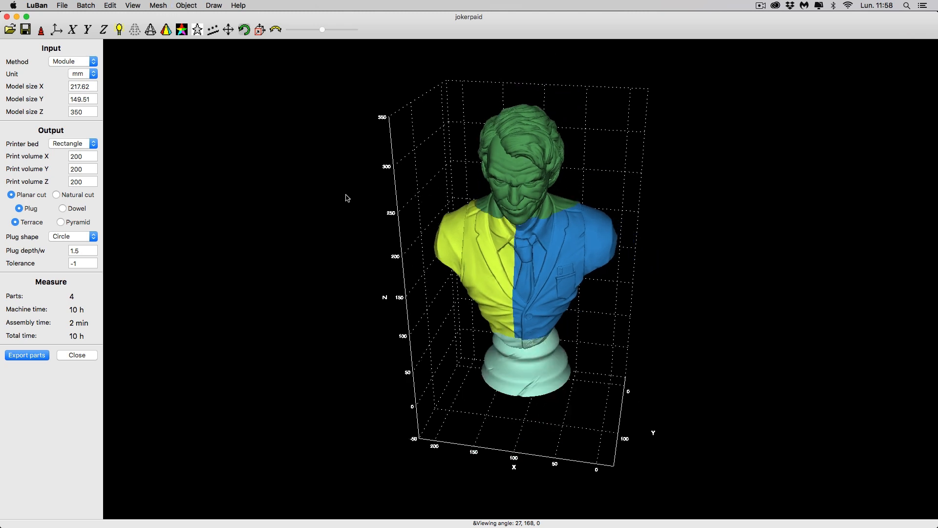
{"action": "left_click", "coordinate": [82, 354]}
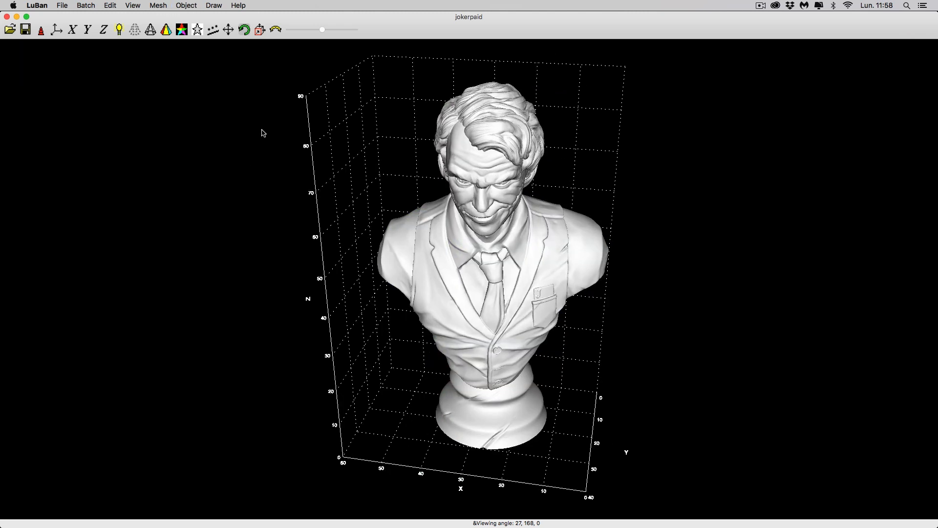
Restart Lu Ban on the Joker bust in millimetres, set the Z size to 450 mm and change the plug shape to Hexagon.
{"action": "left_click", "coordinate": [157, 5]}
{"action": "left_click", "coordinate": [168, 17]}
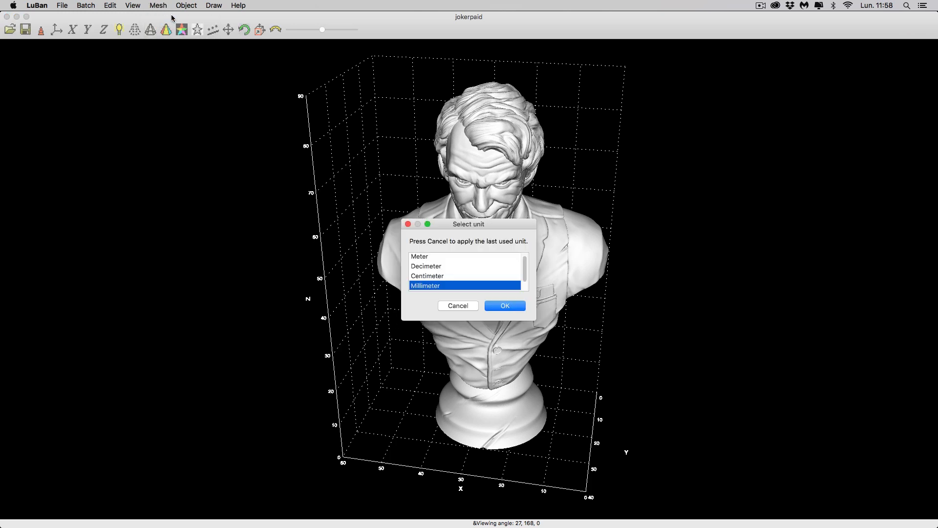
{"action": "left_click", "coordinate": [506, 306]}
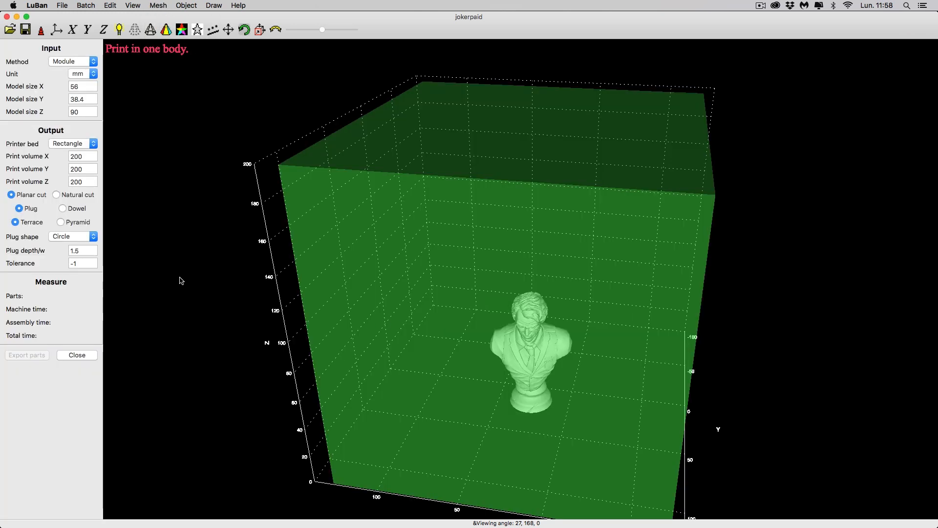
{"action": "double_click", "coordinate": [85, 111]}
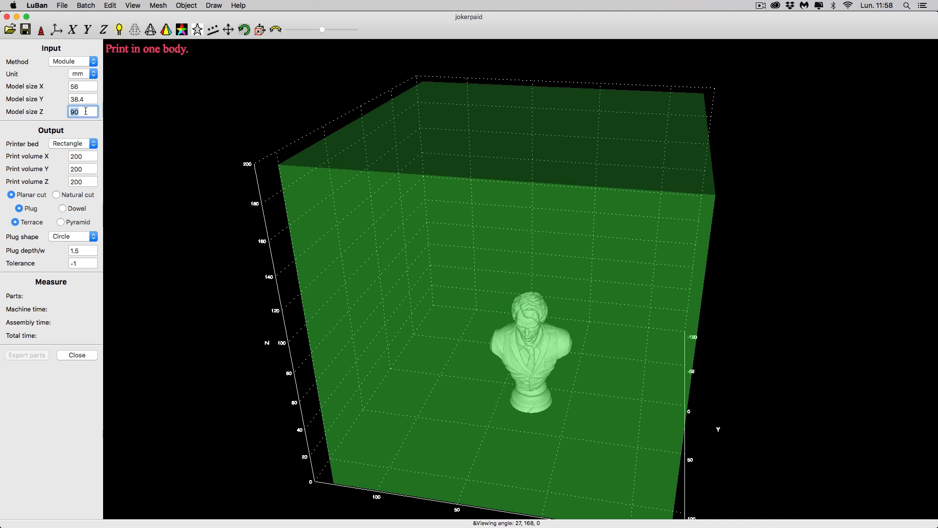
{"action": "type", "text": "45"}
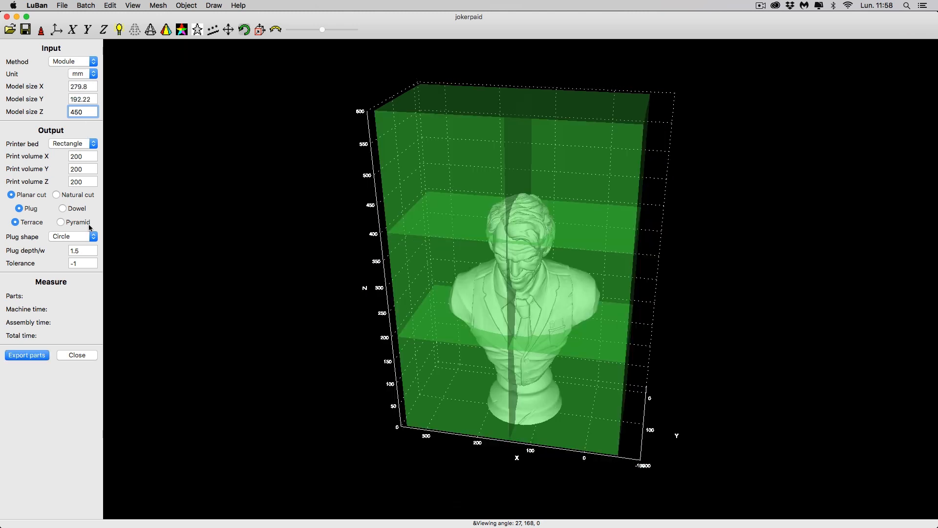
{"action": "left_click", "coordinate": [92, 237]}
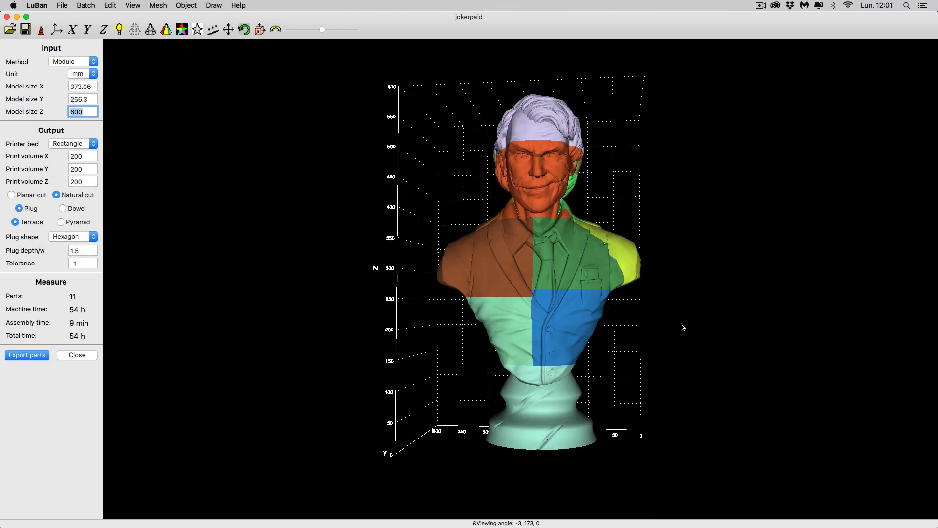
Explode the 600 mm Joker bust's natural-cut parts with hexagon plugs and examine them up close from several angles.
{"action": "type", "text": "ee"}
{"action": "left_click", "coordinate": [656, 331]}
{"action": "key", "text": "e"}
{"action": "key", "text": "e"}
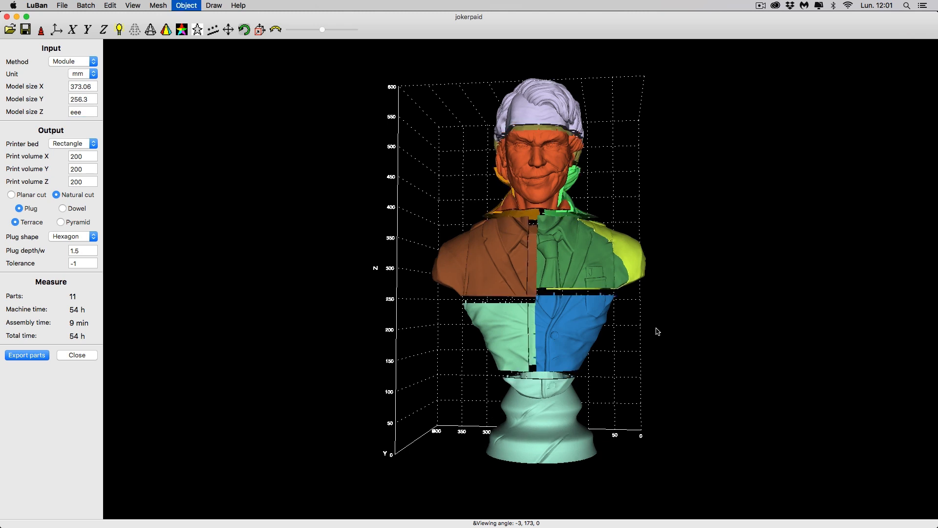
{"action": "key", "text": "e"}
{"action": "left_click_drag", "start_coordinate": [702, 330], "coordinate": [600, 414]}
{"action": "scroll", "coordinate": [601, 413], "scroll_direction": "up", "scroll_amount": 5}
{"action": "left_click_drag", "start_coordinate": [577, 285], "coordinate": [679, 226]}
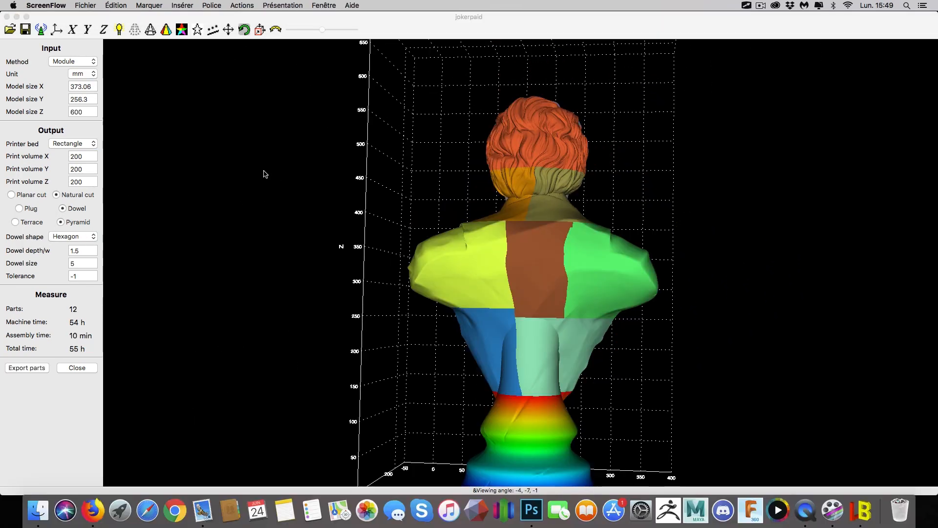
Examine the coloured parts of the 600 mm Joker bust with pyramid hexagon dowels from the back, side and front.
{"action": "left_click", "coordinate": [415, 189]}
{"action": "left_click_drag", "start_coordinate": [415, 189], "coordinate": [694, 173]}
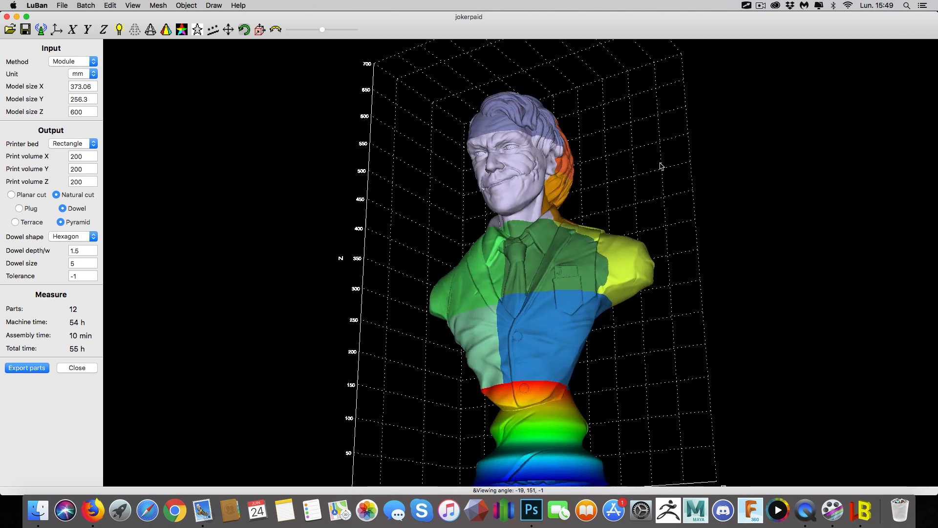
{"action": "left_click_drag", "start_coordinate": [651, 129], "coordinate": [697, 199]}
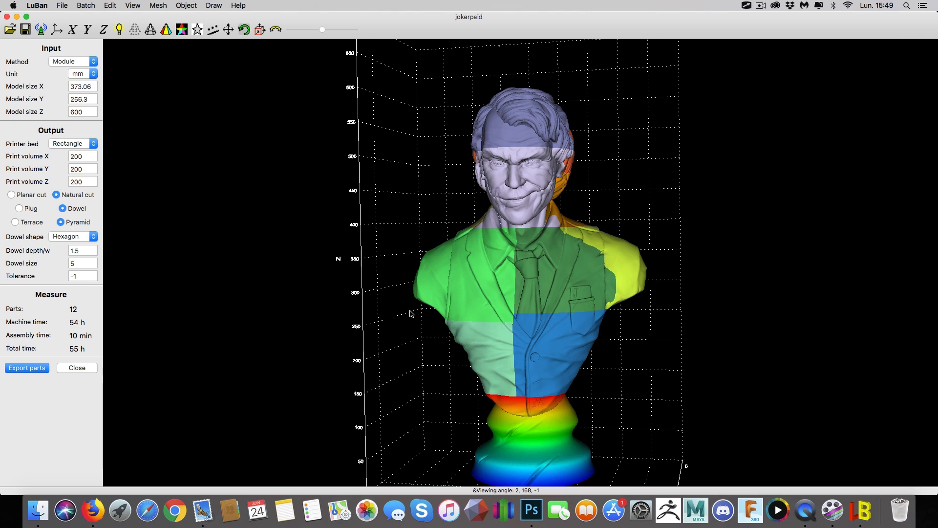
Annotate the bust's front with a red arrow across the horizontal chest cut and a freehand line along the curved shoulder cut, then clear the marks.
{"action": "key", "text": "ctrl+Tab"}
{"action": "left_click_drag", "start_coordinate": [416, 316], "coordinate": [674, 317]}
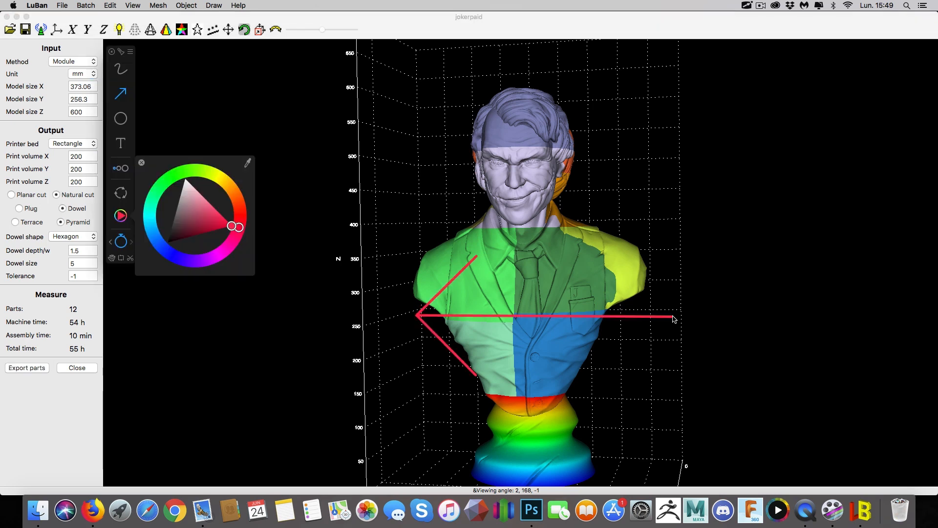
{"action": "left_click", "coordinate": [119, 70]}
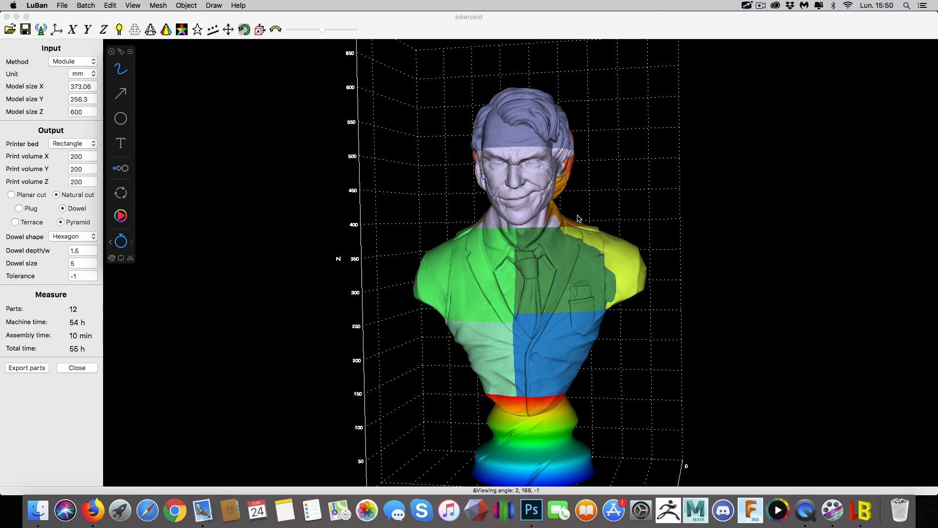
{"action": "mouse_move", "coordinate": [565, 229]}
{"action": "left_mouse_down"}
{"action": "mouse_move", "coordinate": [605, 255]}
{"action": "mouse_move", "coordinate": [616, 299]}
{"action": "left_mouse_up"}
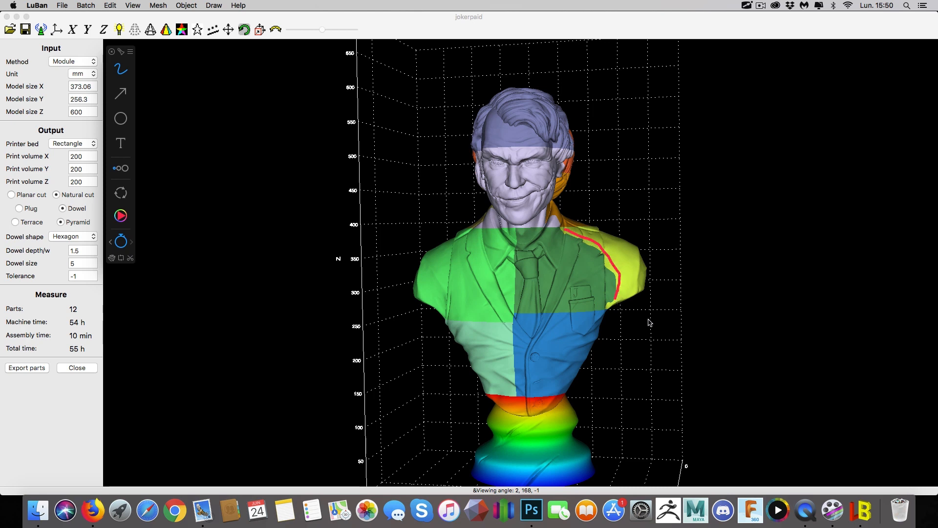
{"action": "left_click", "coordinate": [652, 321]}
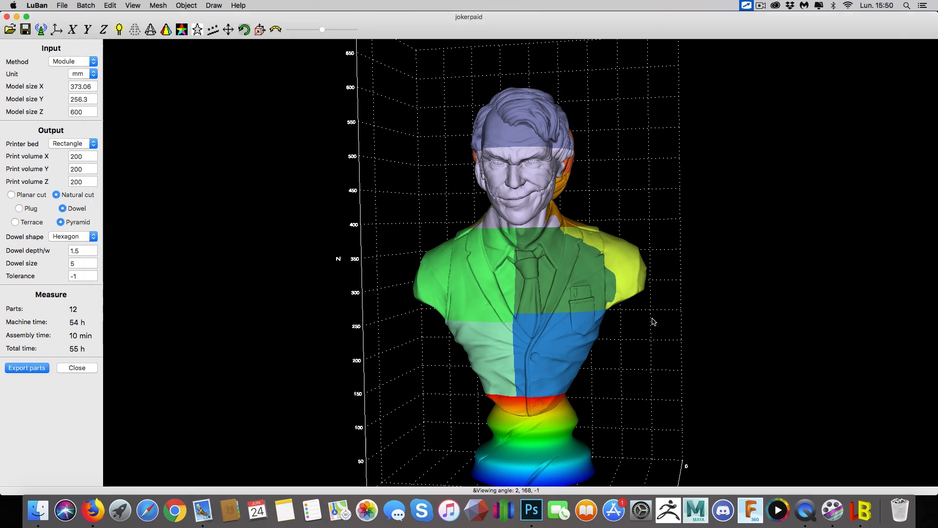
View the bust from behind and trace the irregular vertical cuts on the upper and lower back with red freehand lines.
{"action": "left_click_drag", "start_coordinate": [681, 304], "coordinate": [428, 299]}
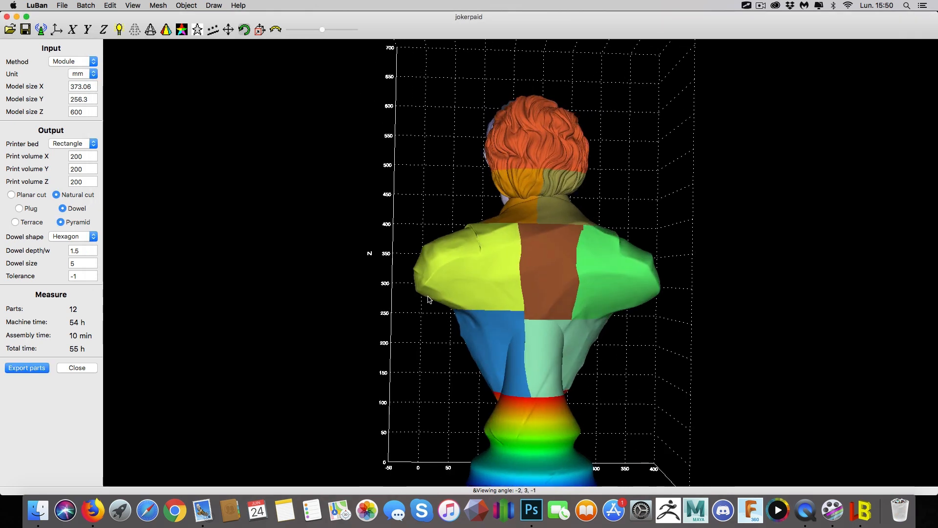
{"action": "key", "text": "ctrl+Tab"}
{"action": "left_click_drag", "start_coordinate": [511, 228], "coordinate": [510, 254]}
{"action": "mouse_move", "coordinate": [520, 316]}
{"action": "left_mouse_down"}
{"action": "mouse_move", "coordinate": [512, 360]}
{"action": "mouse_move", "coordinate": [521, 390]}
{"action": "left_mouse_up"}
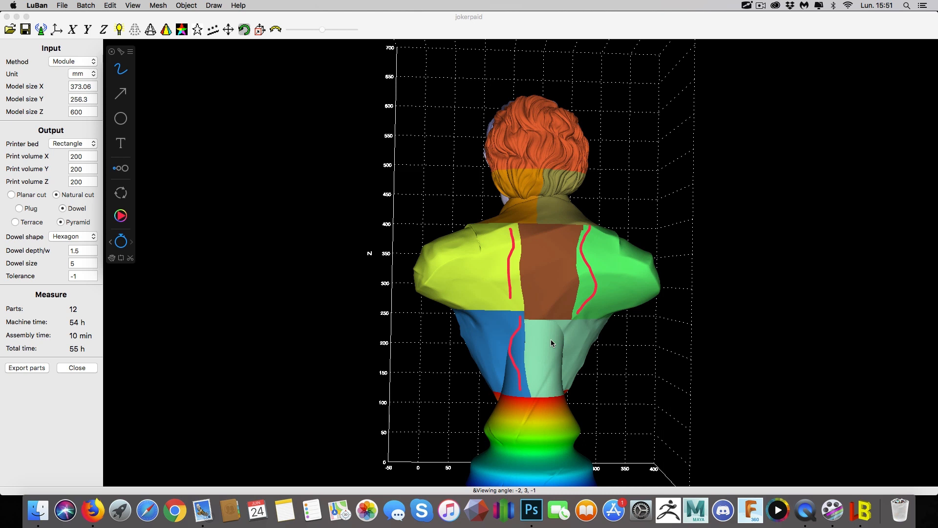
Draw red freehand outlines around the pedestal and the upper hair part on the bust's back view.
{"action": "mouse_move", "coordinate": [458, 385]}
{"action": "left_mouse_down"}
{"action": "mouse_move", "coordinate": [592, 394]}
{"action": "mouse_move", "coordinate": [606, 404]}
{"action": "mouse_move", "coordinate": [619, 508]}
{"action": "mouse_move", "coordinate": [476, 464]}
{"action": "mouse_move", "coordinate": [468, 371]}
{"action": "left_mouse_up"}
{"action": "mouse_move", "coordinate": [469, 159]}
{"action": "left_mouse_down"}
{"action": "mouse_move", "coordinate": [559, 168]}
{"action": "mouse_move", "coordinate": [612, 149]}
{"action": "mouse_move", "coordinate": [548, 88]}
{"action": "mouse_move", "coordinate": [475, 128]}
{"action": "mouse_move", "coordinate": [483, 162]}
{"action": "left_mouse_up"}
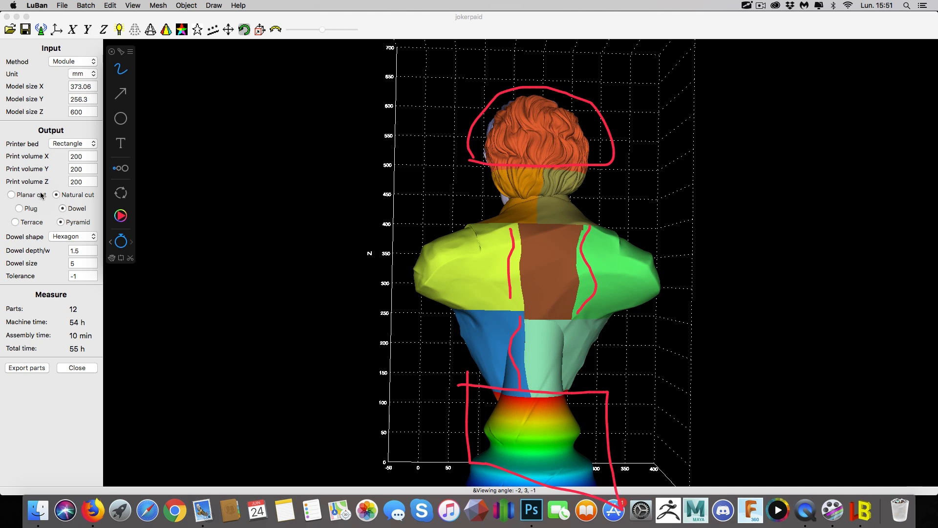
{"action": "left_click", "coordinate": [56, 195]}
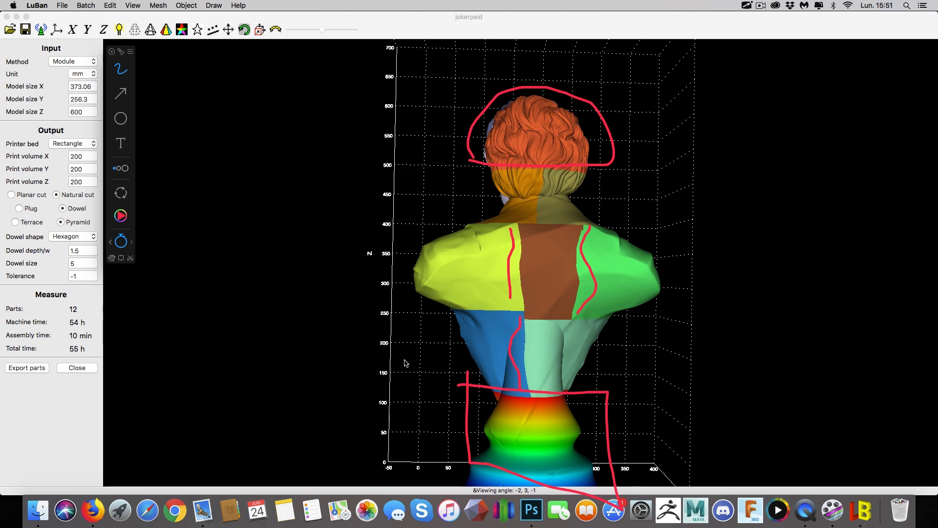
Draw a vertical centre line through the bust, outline the halves of the hair, nape and pedestal, and clear all annotations.
{"action": "left_click_drag", "start_coordinate": [537, 66], "coordinate": [540, 468]}
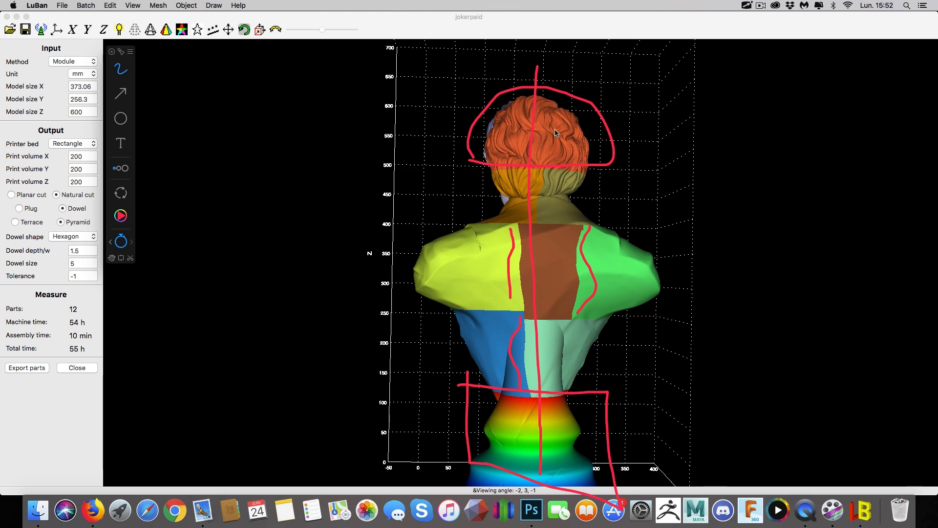
{"action": "left_click_drag", "start_coordinate": [547, 170], "coordinate": [542, 192]}
{"action": "mouse_move", "coordinate": [580, 189]}
{"action": "left_mouse_down"}
{"action": "mouse_move", "coordinate": [552, 172]}
{"action": "mouse_move", "coordinate": [546, 180]}
{"action": "mouse_move", "coordinate": [528, 175]}
{"action": "mouse_move", "coordinate": [530, 193]}
{"action": "left_mouse_up"}
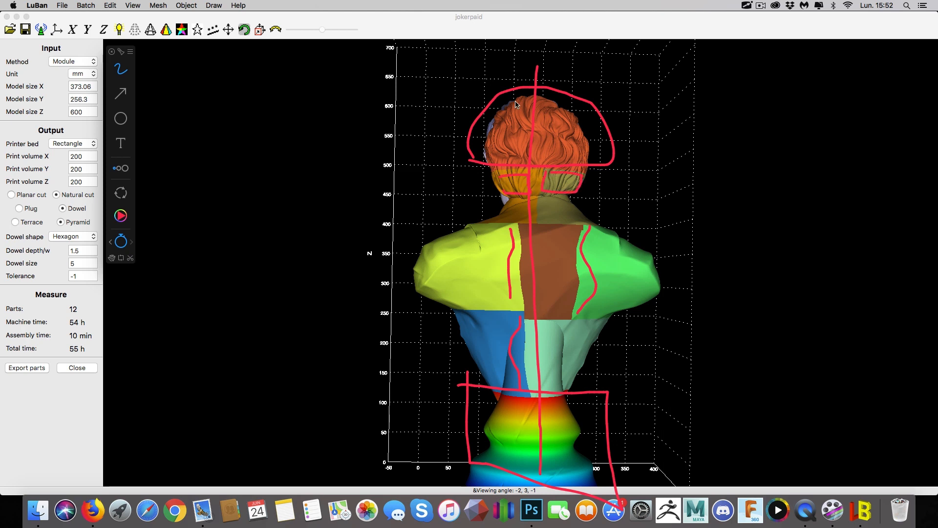
{"action": "mouse_move", "coordinate": [541, 106]}
{"action": "left_mouse_down"}
{"action": "mouse_move", "coordinate": [541, 149]}
{"action": "mouse_move", "coordinate": [572, 157]}
{"action": "mouse_move", "coordinate": [556, 113]}
{"action": "mouse_move", "coordinate": [511, 112]}
{"action": "mouse_move", "coordinate": [511, 161]}
{"action": "mouse_move", "coordinate": [535, 125]}
{"action": "mouse_move", "coordinate": [524, 112]}
{"action": "left_mouse_up"}
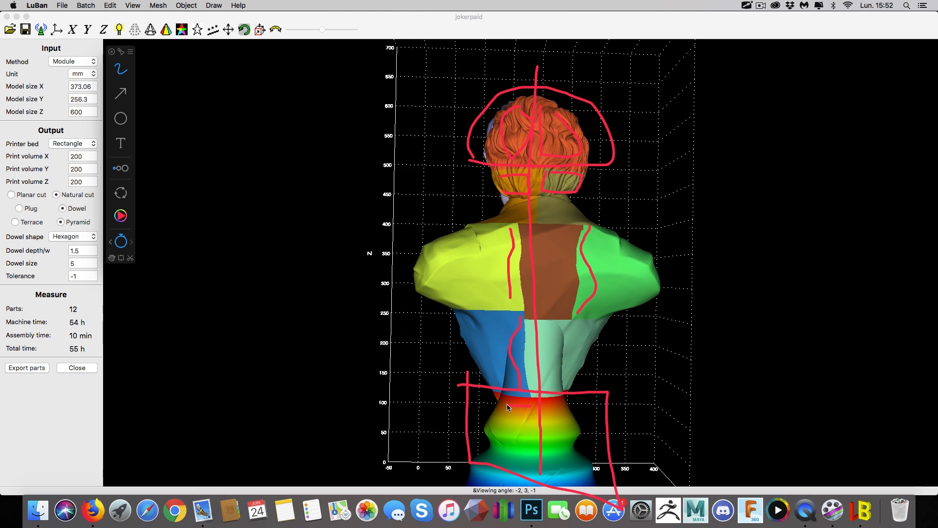
{"action": "mouse_move", "coordinate": [499, 461]}
{"action": "left_mouse_down"}
{"action": "mouse_move", "coordinate": [522, 465]}
{"action": "mouse_move", "coordinate": [529, 409]}
{"action": "mouse_move", "coordinate": [549, 448]}
{"action": "mouse_move", "coordinate": [571, 410]}
{"action": "left_mouse_up"}
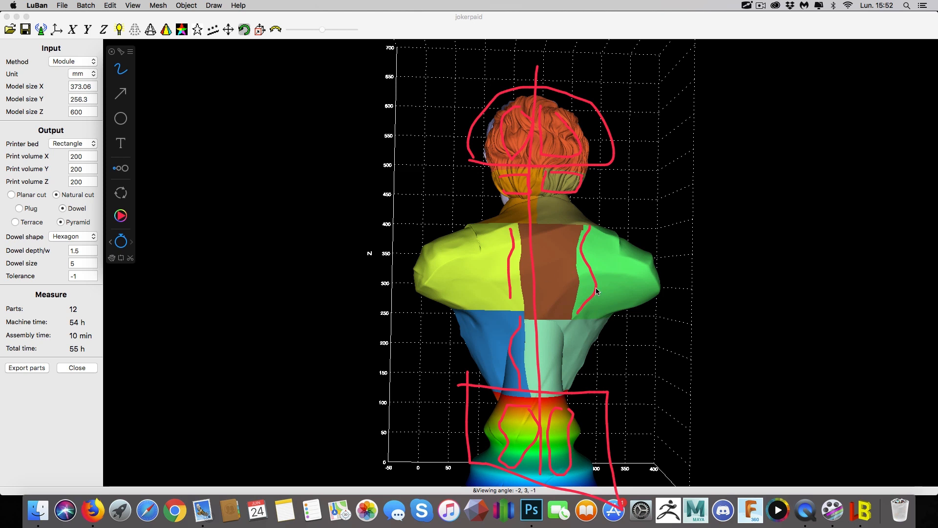
{"action": "mouse_move", "coordinate": [667, 385]}
{"action": "left_mouse_down"}
{"action": "mouse_move", "coordinate": [648, 329]}
{"action": "mouse_move", "coordinate": [642, 253]}
{"action": "mouse_move", "coordinate": [743, 346]}
{"action": "mouse_move", "coordinate": [883, 379]}
{"action": "left_mouse_up"}
{"action": "key", "text": "Escape"}
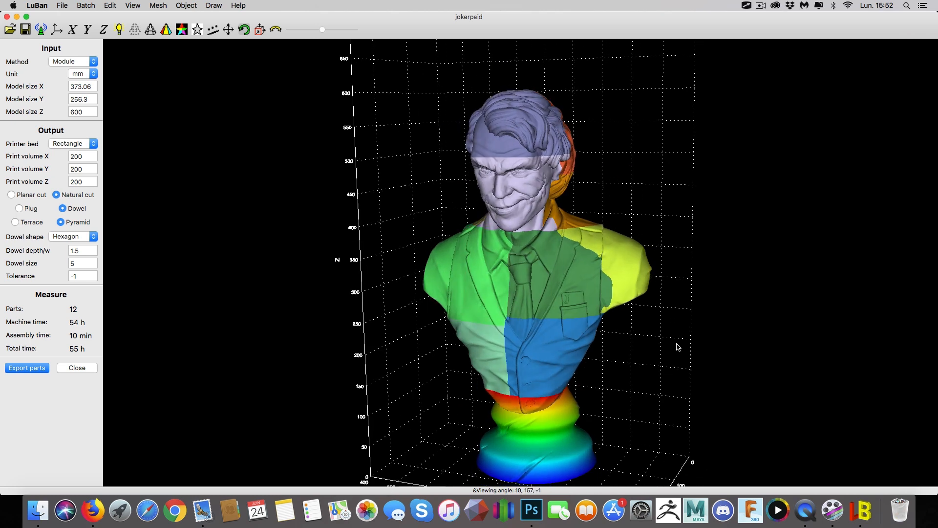